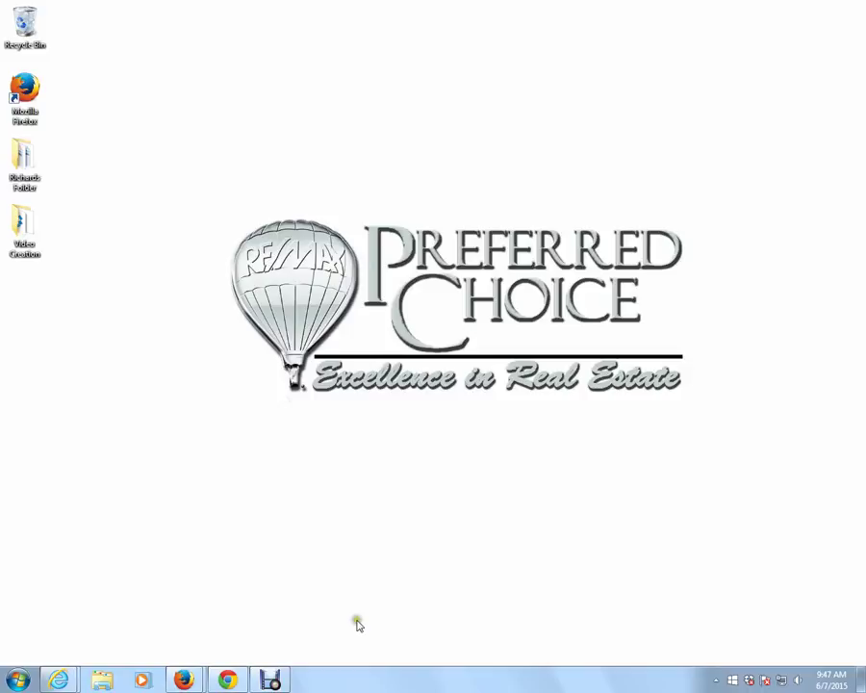
Restore the Debut screen recorder window, then minimize it to clear the desktop.
{"action": "left_click", "coordinate": [272, 681]}
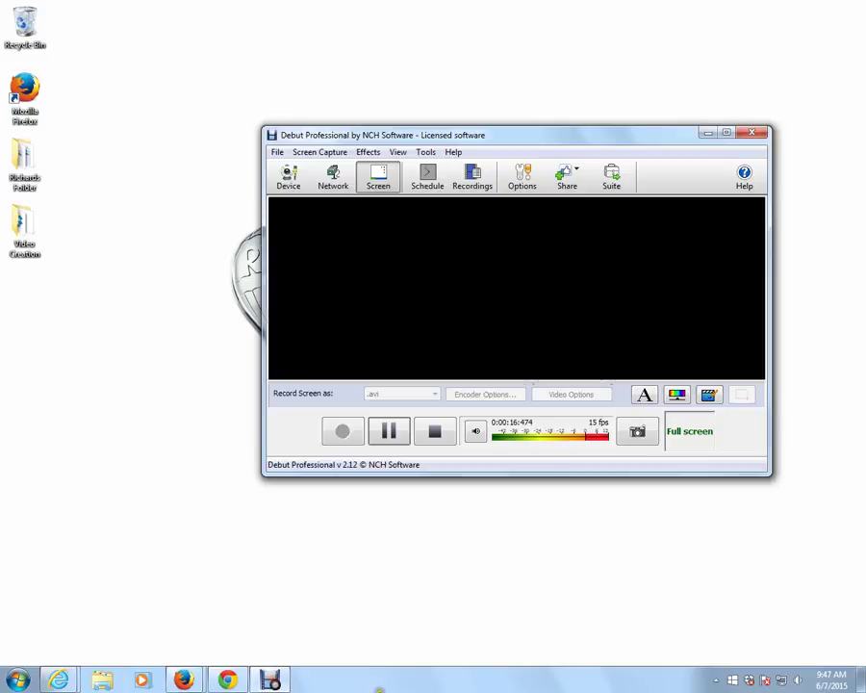
{"action": "left_click", "coordinate": [709, 134]}
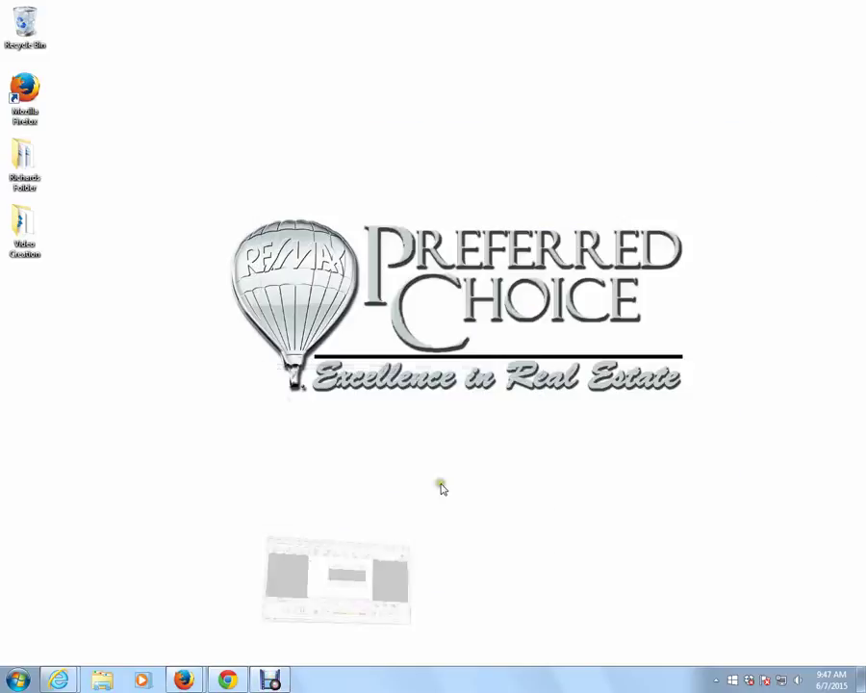
Bring the Firefox dotloop window forward and open the 44444 W. Bethany (Test) loop.
{"action": "mouse_move", "coordinate": [188, 680]}
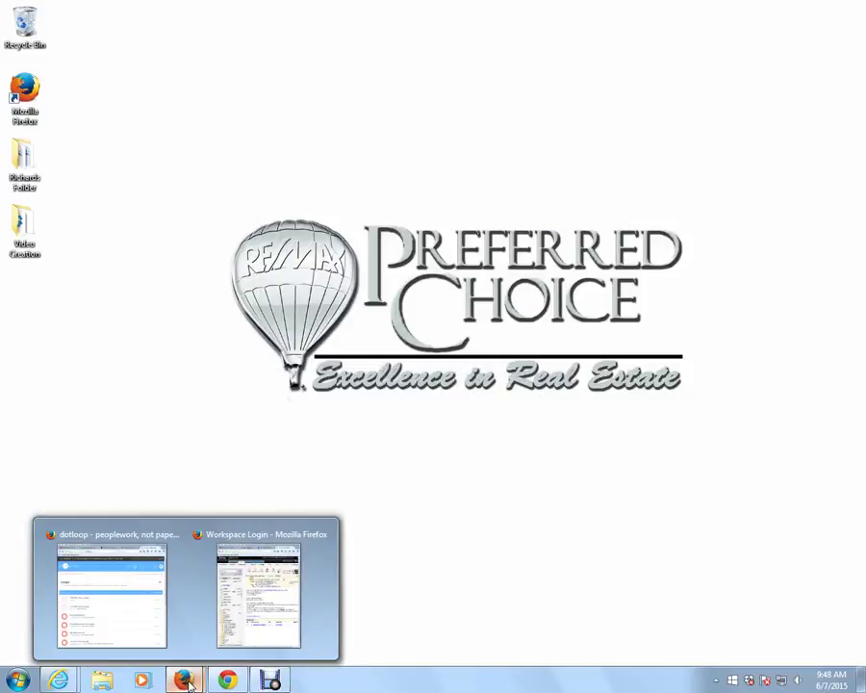
{"action": "left_click", "coordinate": [116, 569]}
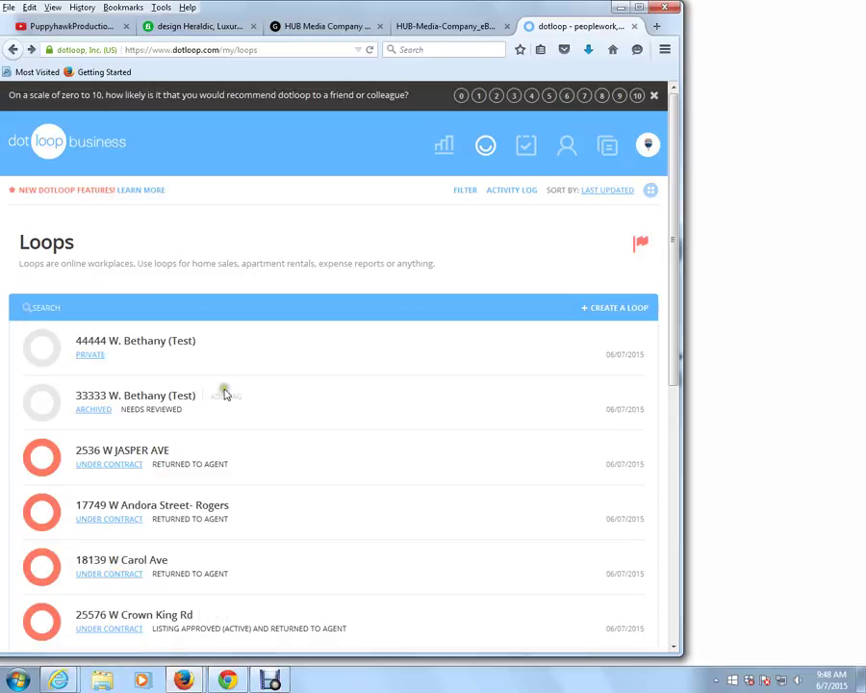
{"action": "left_click", "coordinate": [142, 350]}
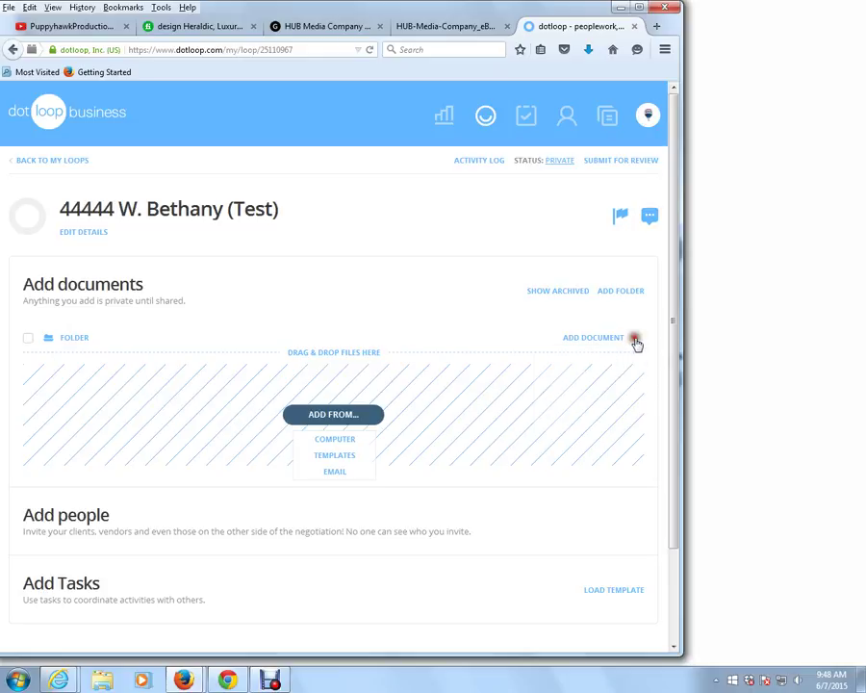
Rename the loop's folder to 'Escrow Folder'.
{"action": "left_click", "coordinate": [635, 339]}
{"action": "left_click", "coordinate": [629, 388]}
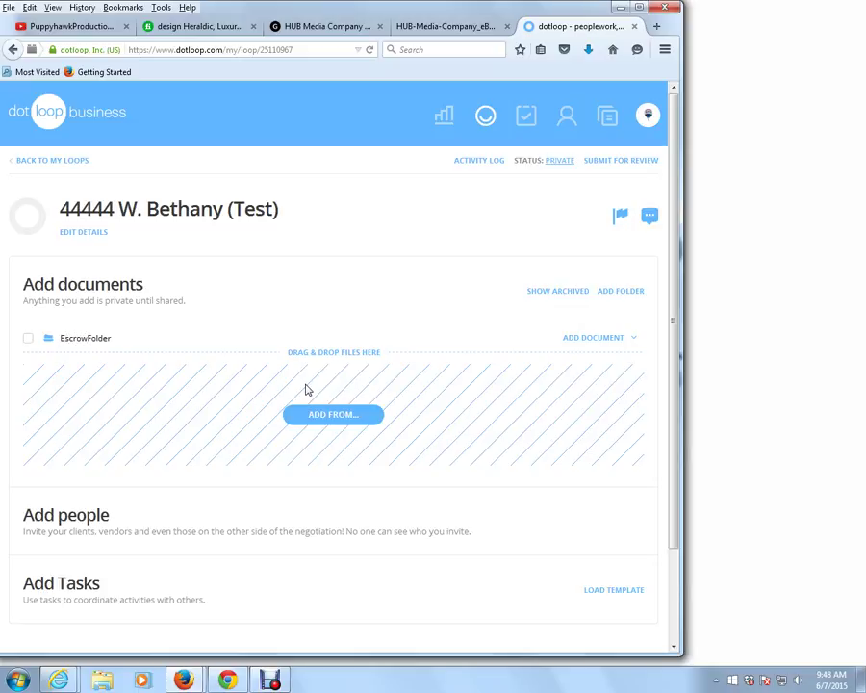
{"action": "key", "text": "Return"}
In Templates > Documents > Arizona Association Interactive Documents, check the Residential Resale Purchase Contract.
{"action": "left_click", "coordinate": [607, 118]}
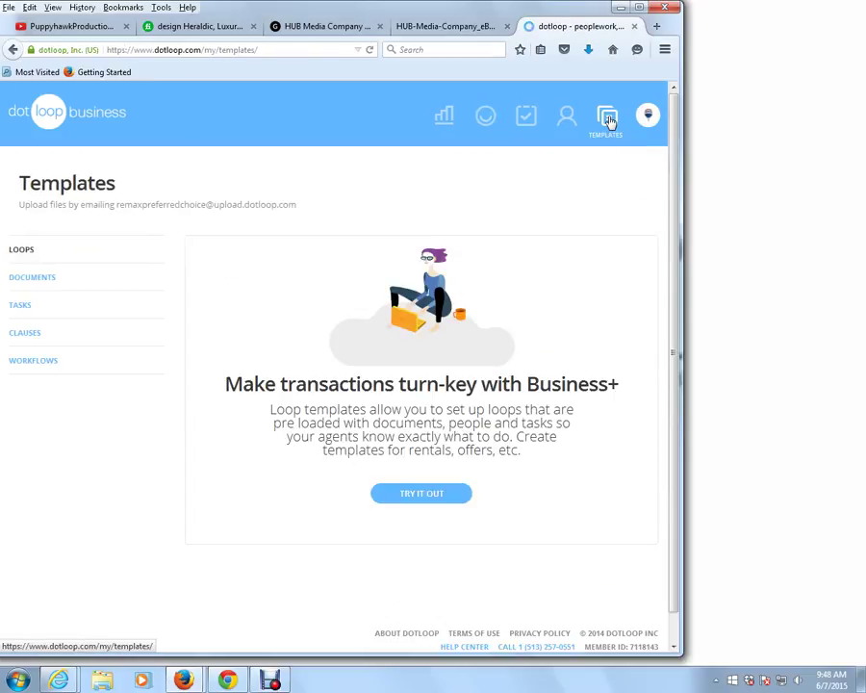
{"action": "left_click", "coordinate": [24, 277]}
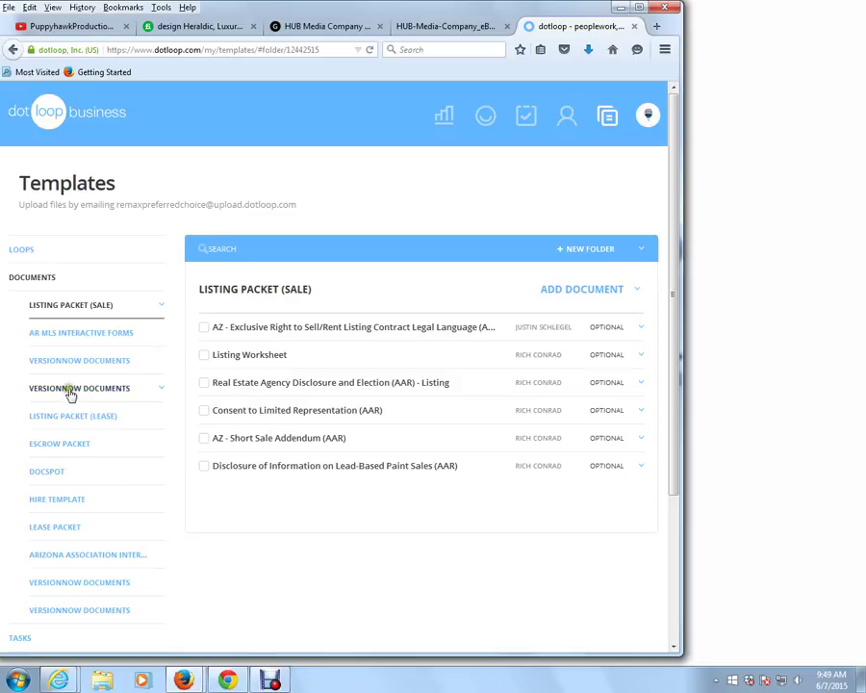
{"action": "left_click", "coordinate": [102, 558]}
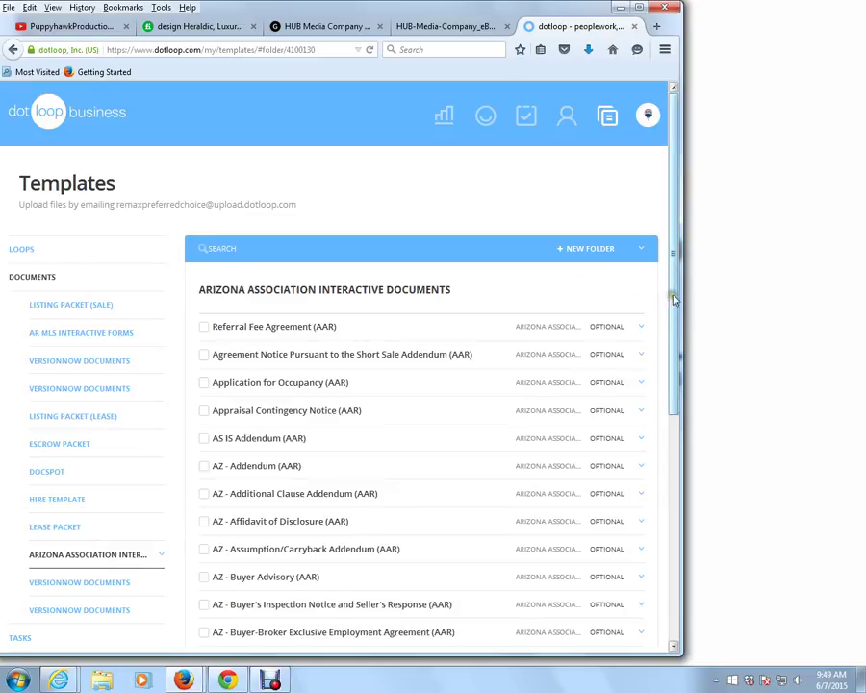
{"action": "left_click_drag", "start_coordinate": [677, 287], "coordinate": [672, 462]}
{"action": "left_click_drag", "start_coordinate": [675, 381], "coordinate": [663, 494]}
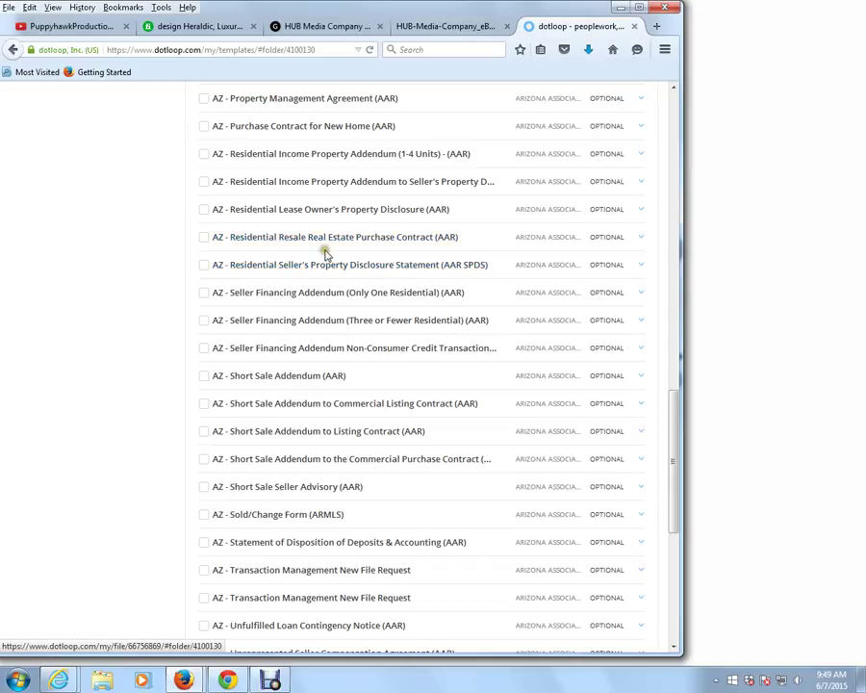
{"action": "left_click", "coordinate": [203, 237]}
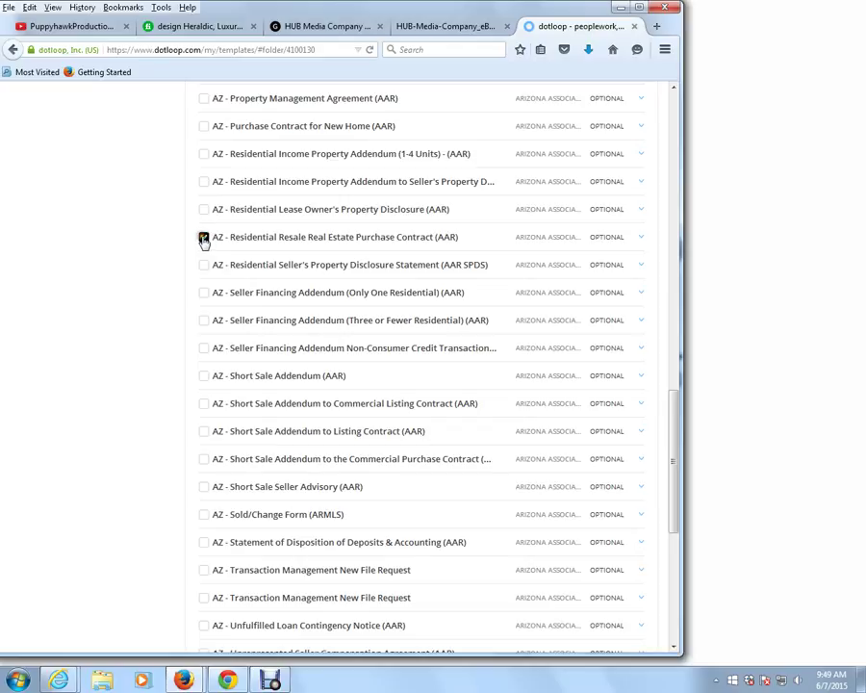
{"action": "left_click_drag", "start_coordinate": [671, 401], "coordinate": [690, 99]}
Copy the checked contract to the 44444 W. Bethany (Test) loop's Escrow Folder, found by searching 44444.
{"action": "left_click", "coordinate": [621, 291]}
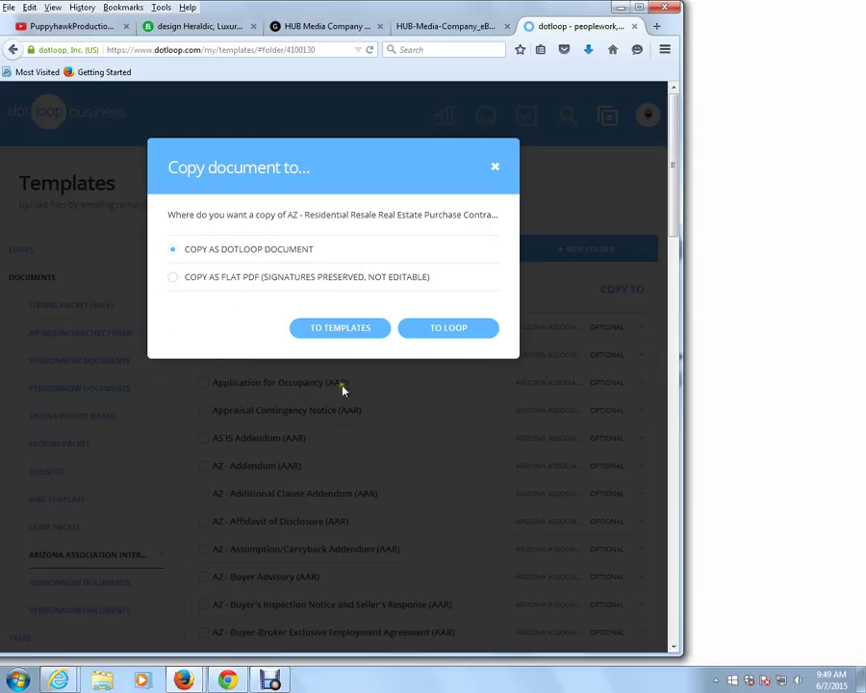
{"action": "left_click", "coordinate": [445, 330]}
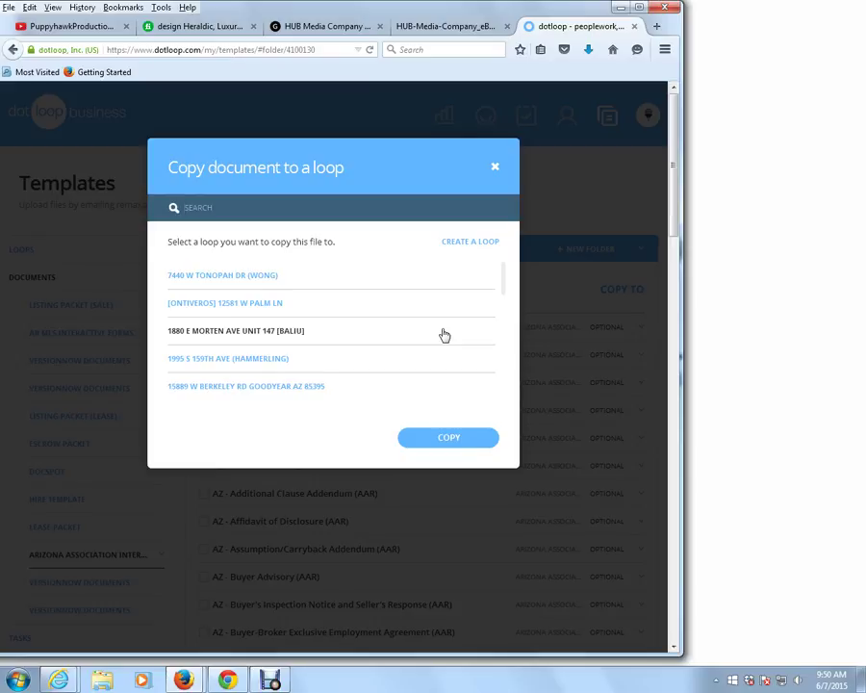
{"action": "type", "text": "44444"}
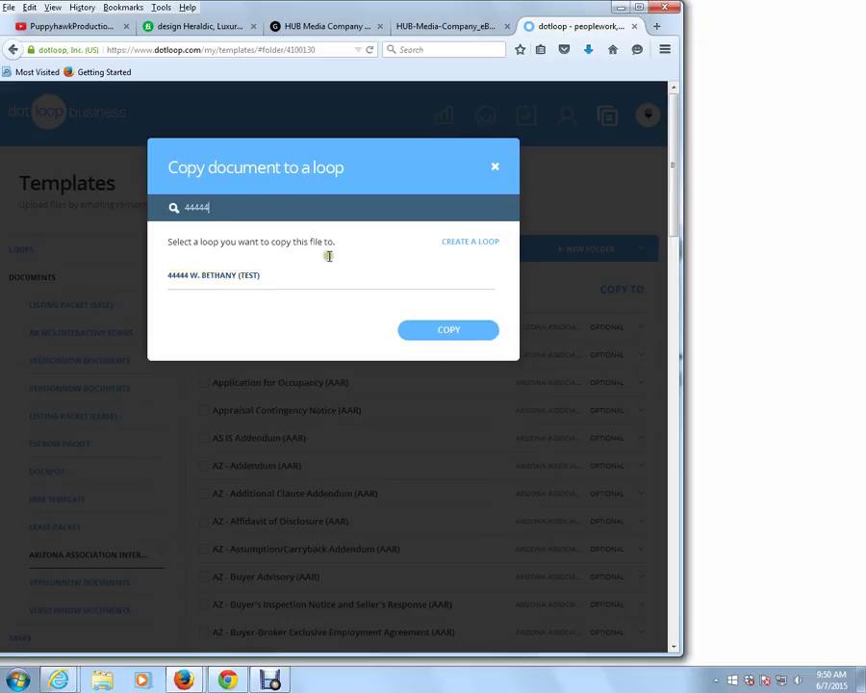
{"action": "left_click", "coordinate": [192, 277]}
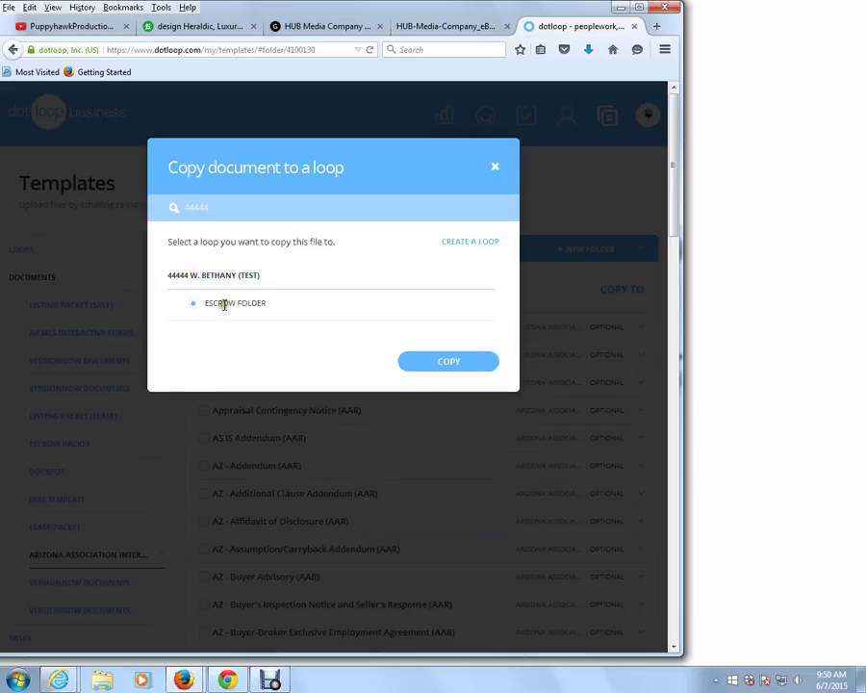
{"action": "left_click", "coordinate": [195, 304]}
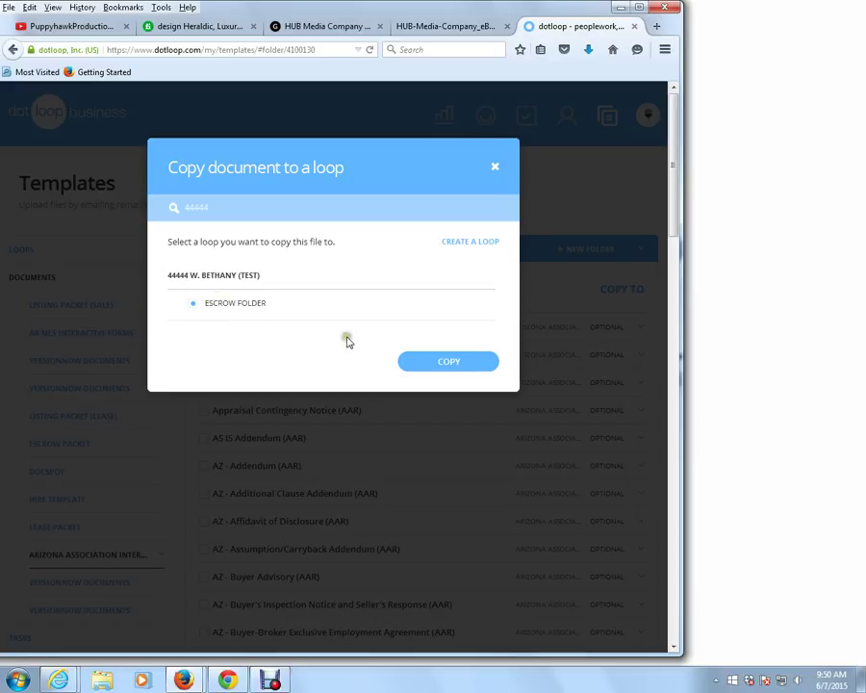
{"action": "left_click", "coordinate": [452, 364]}
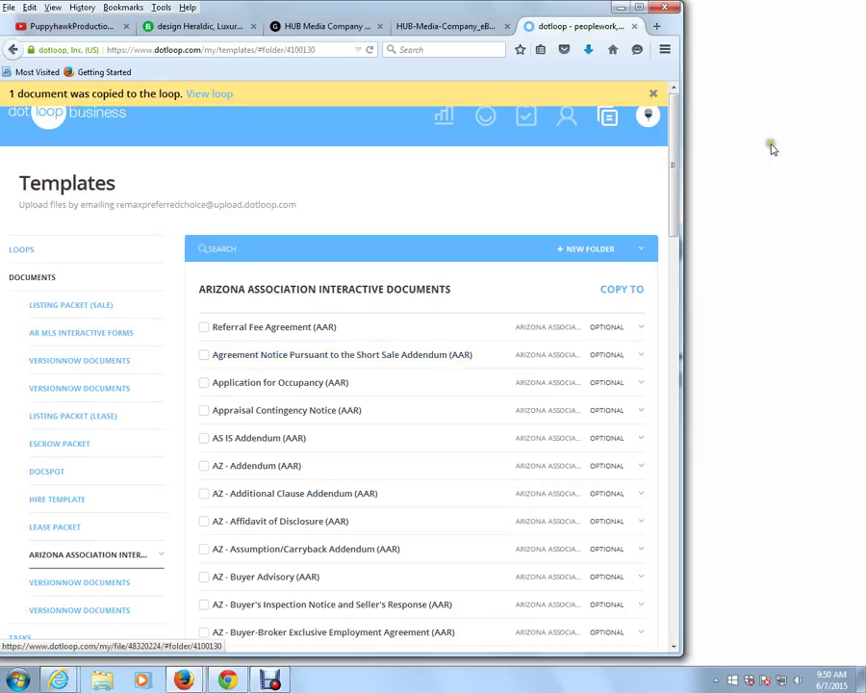
Dismiss the Windows colour-scheme prompt and reopen the 44444 W. Bethany (Test) loop from Loops.
{"action": "left_click", "coordinate": [679, 164]}
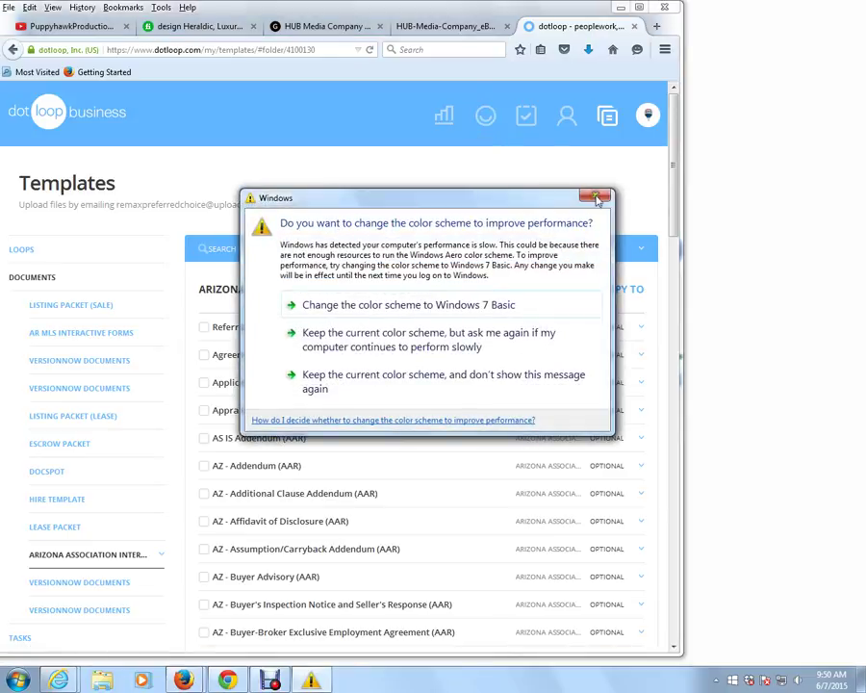
{"action": "key", "text": "Escape"}
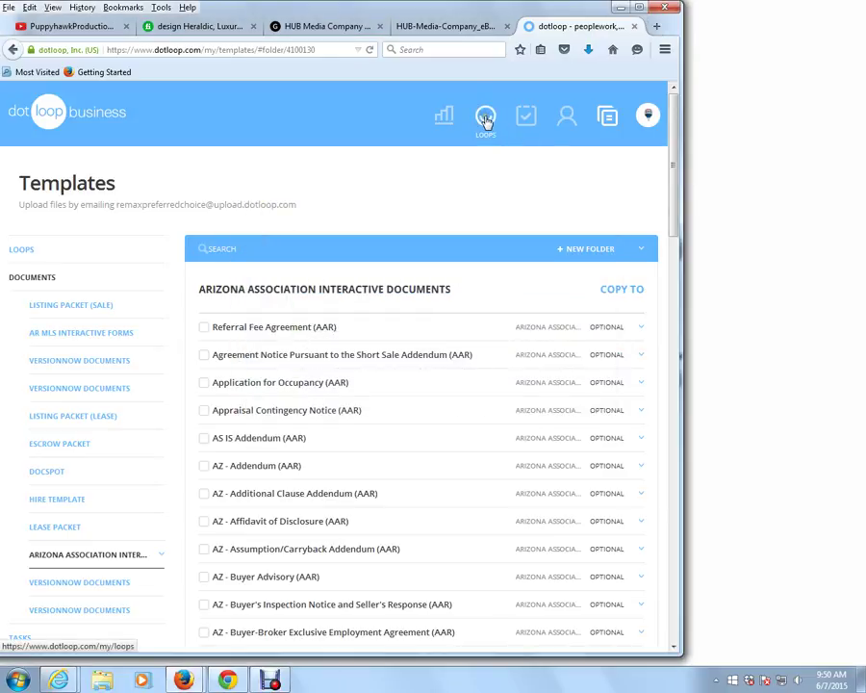
{"action": "left_click", "coordinate": [486, 118]}
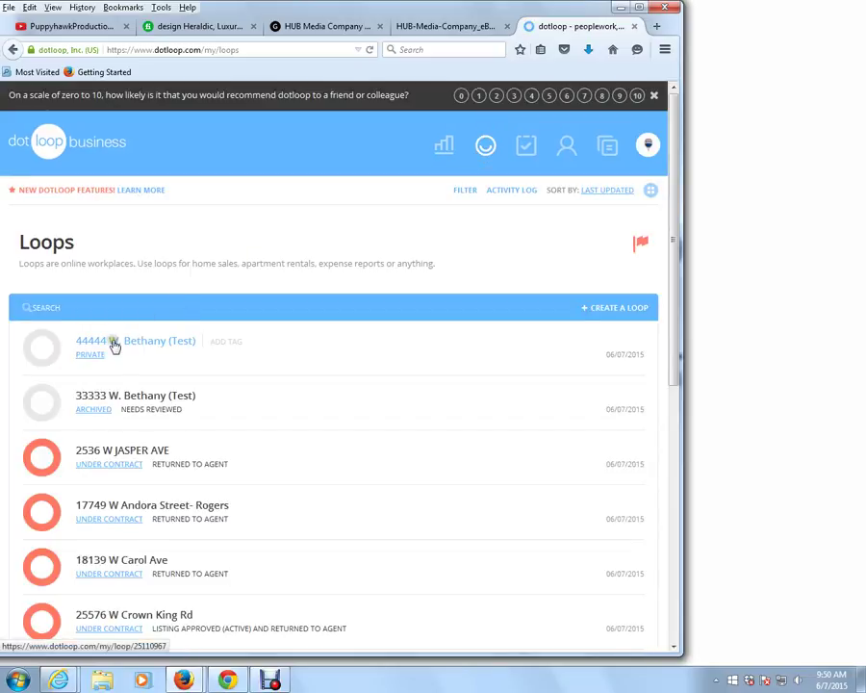
{"action": "left_click", "coordinate": [105, 347]}
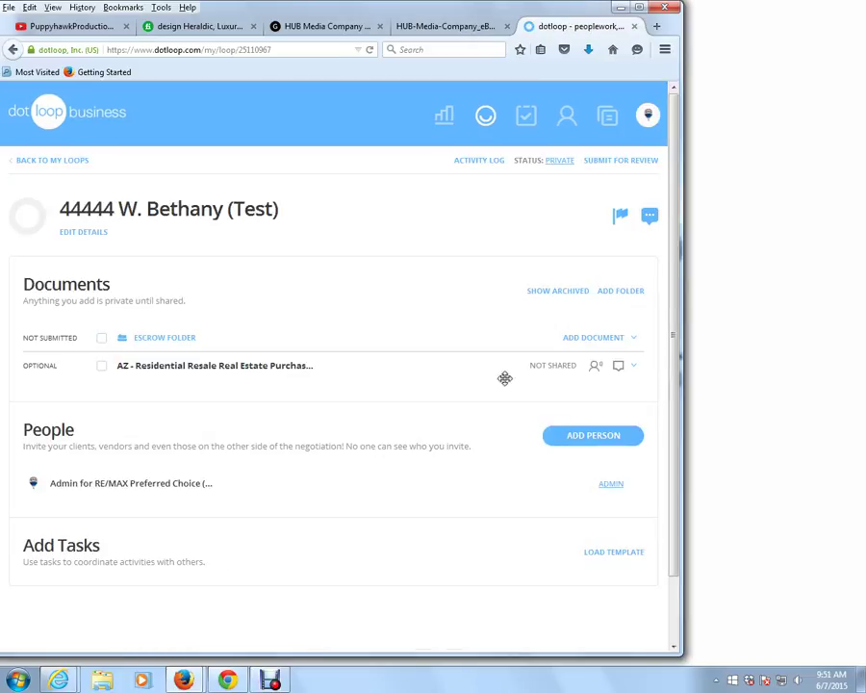
Open the purchase contract and assign a new buyer contact, with their e-mail, to Buyer 1.
{"action": "left_click", "coordinate": [194, 370]}
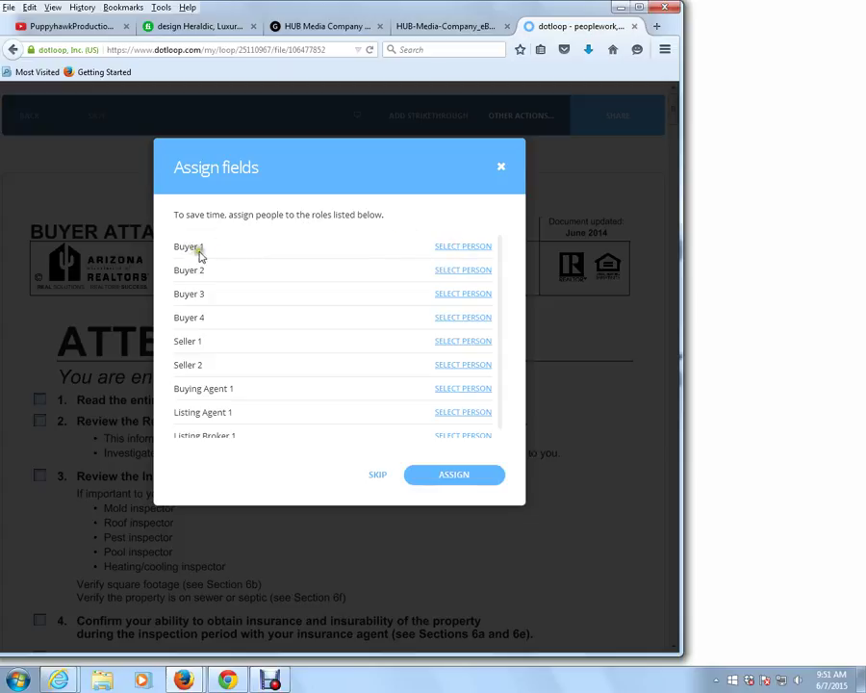
{"action": "left_click", "coordinate": [456, 249]}
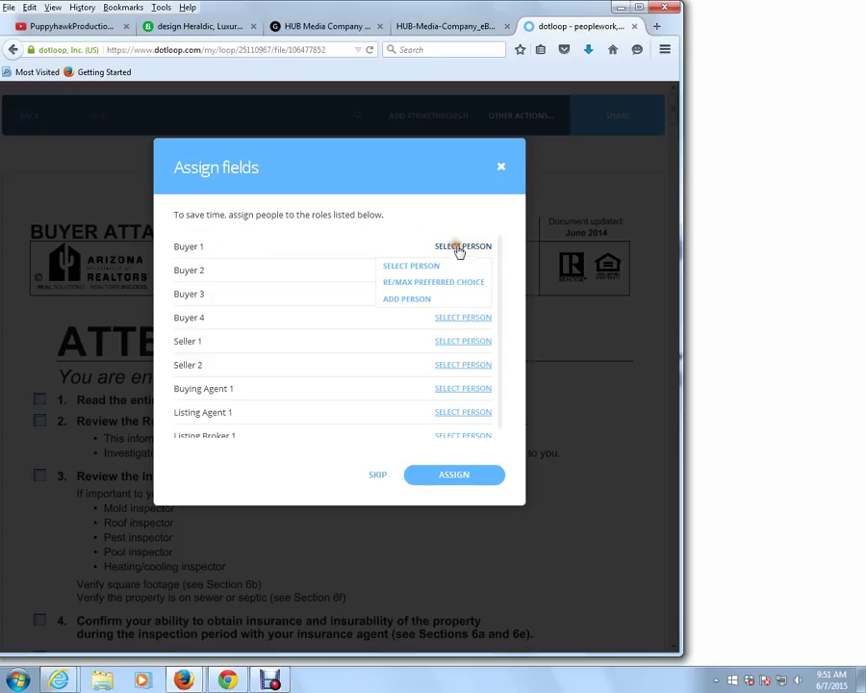
{"action": "left_click", "coordinate": [407, 300]}
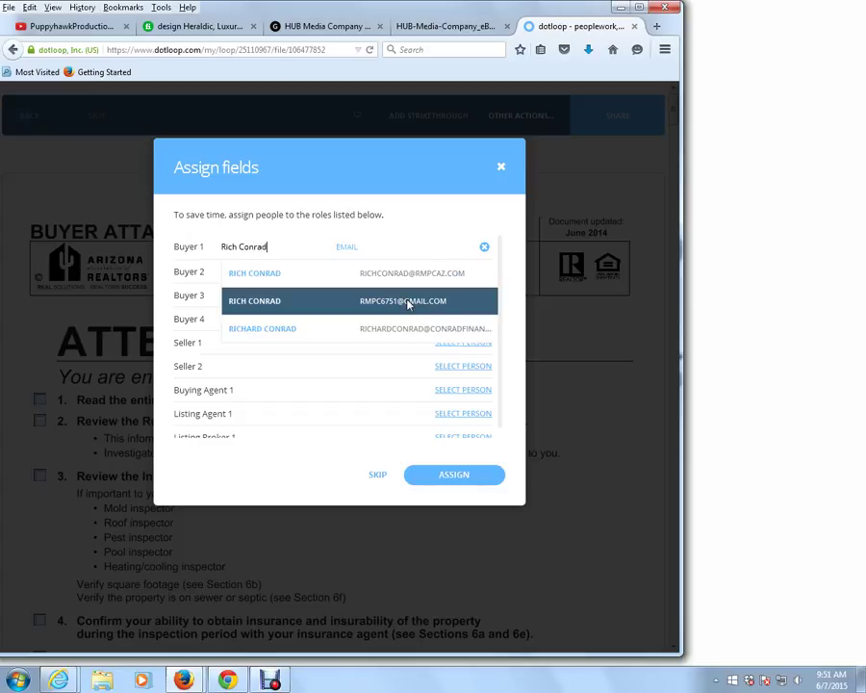
{"action": "key", "text": "Tab"}
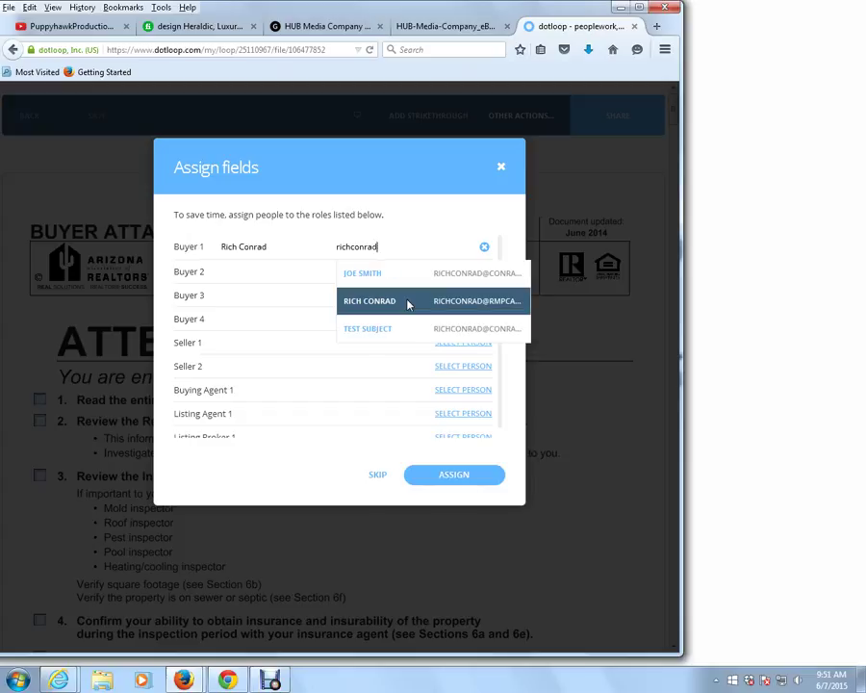
{"action": "type", "text": "ancialservices.com"}
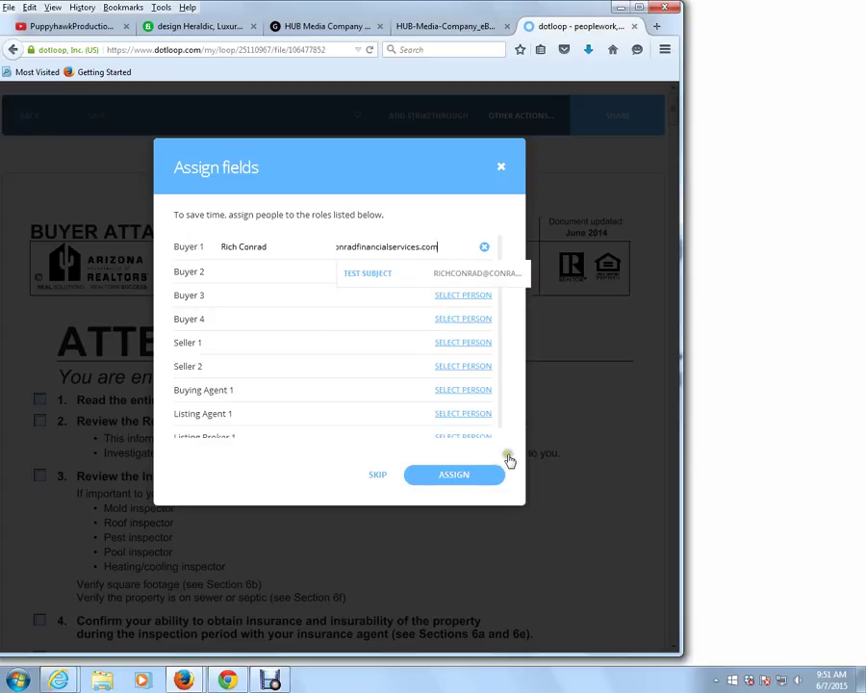
{"action": "left_click", "coordinate": [459, 476]}
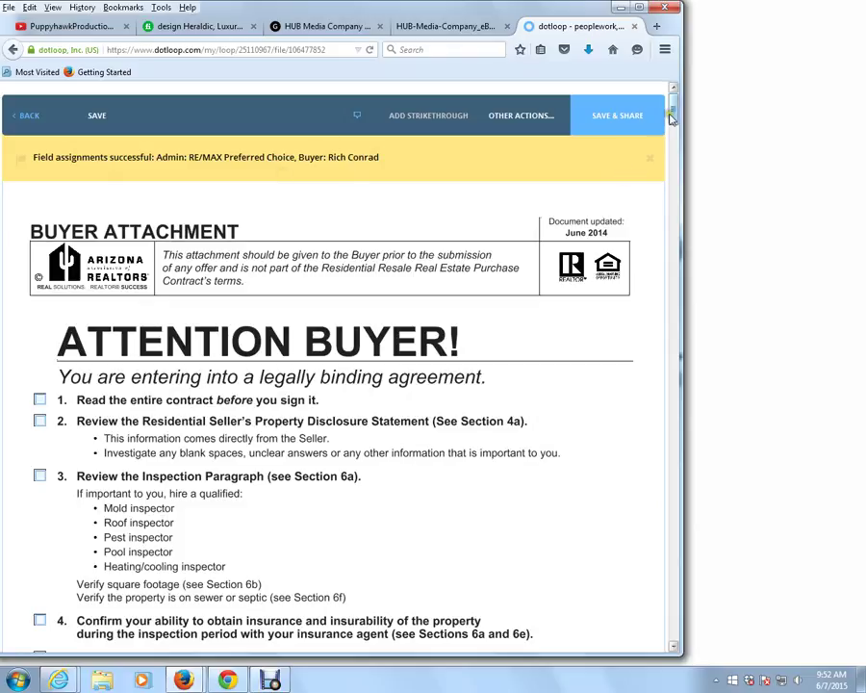
Return to page 1 and enter the buyer's full name in the section 1a Buyer field.
{"action": "left_click_drag", "start_coordinate": [671, 115], "coordinate": [674, 200]}
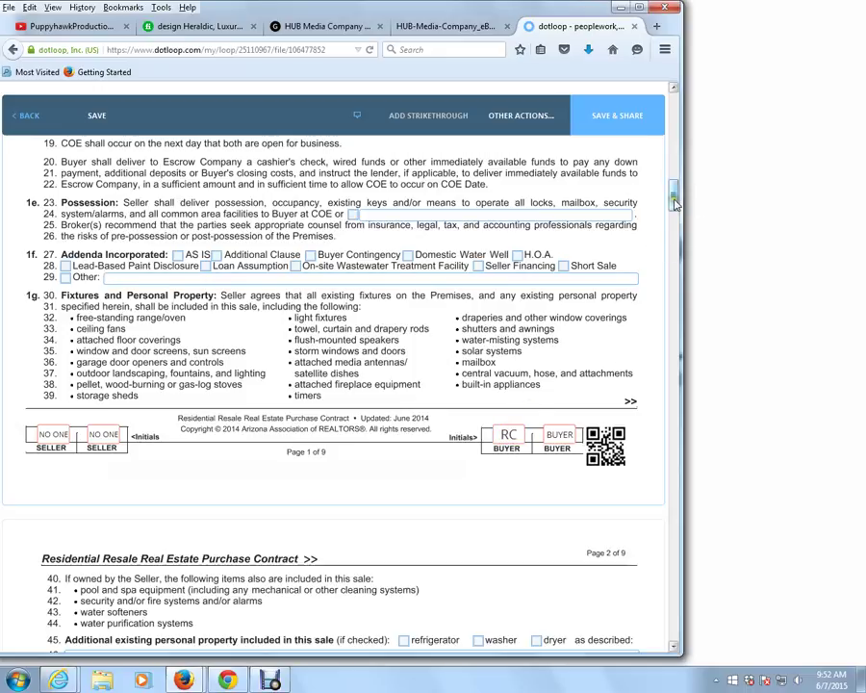
{"action": "scroll", "coordinate": [677, 194], "scroll_direction": "up", "scroll_amount": 2}
{"action": "scroll", "coordinate": [676, 194], "scroll_direction": "up", "scroll_amount": 5}
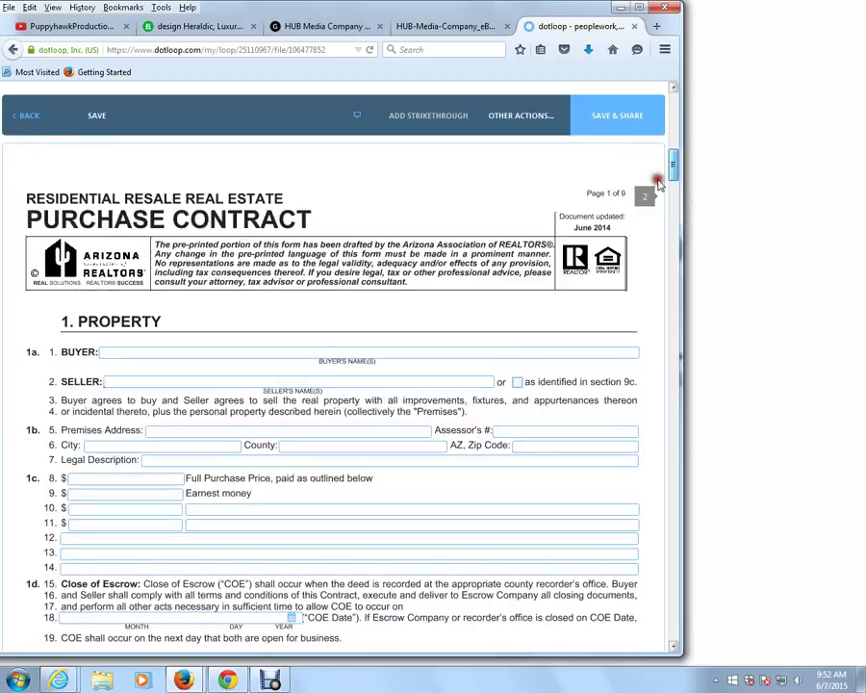
{"action": "left_click", "coordinate": [186, 351]}
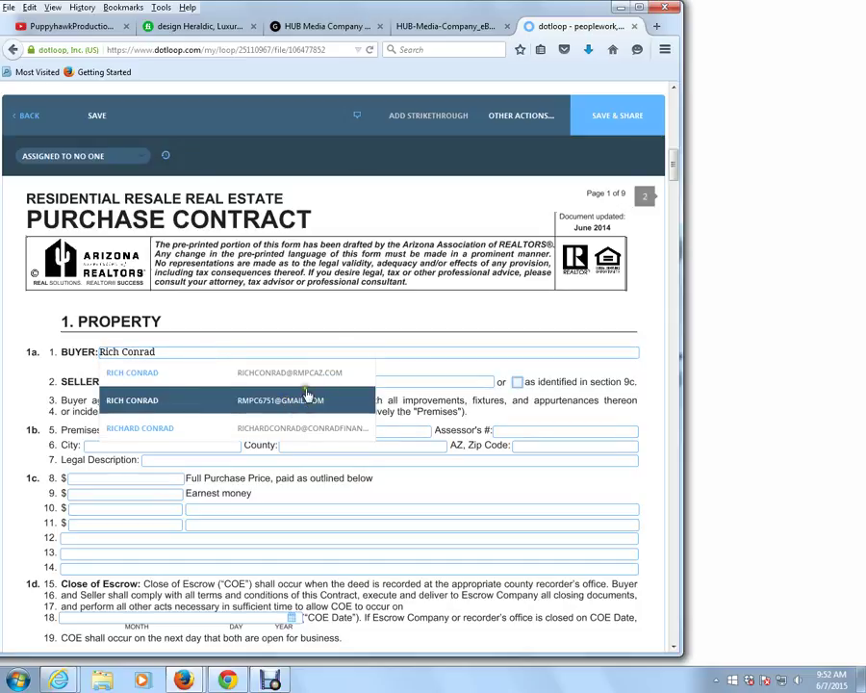
Enter the seller's name and the premises address 44444 W. Bethany.
{"action": "left_click", "coordinate": [211, 418]}
{"action": "left_click", "coordinate": [160, 382]}
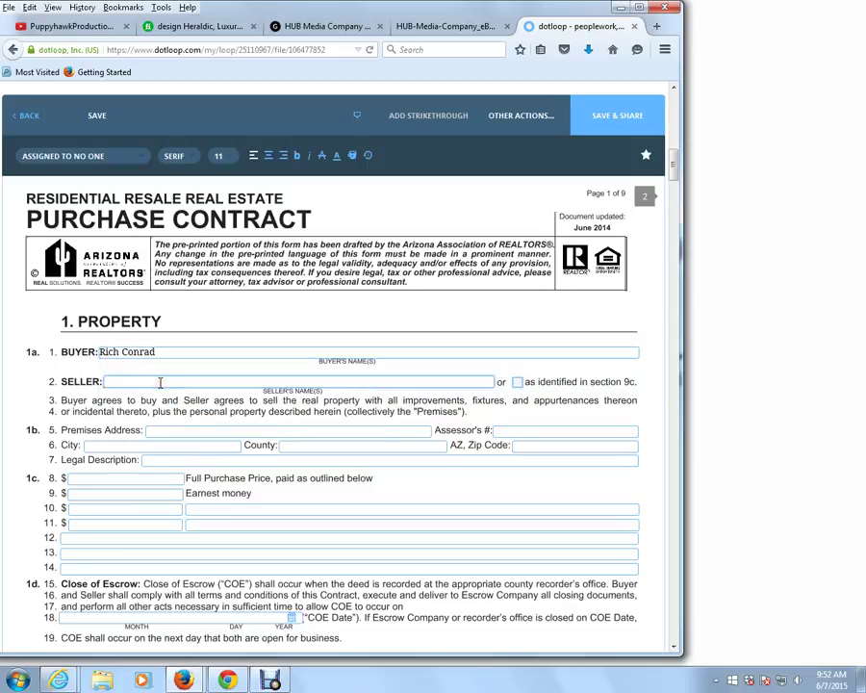
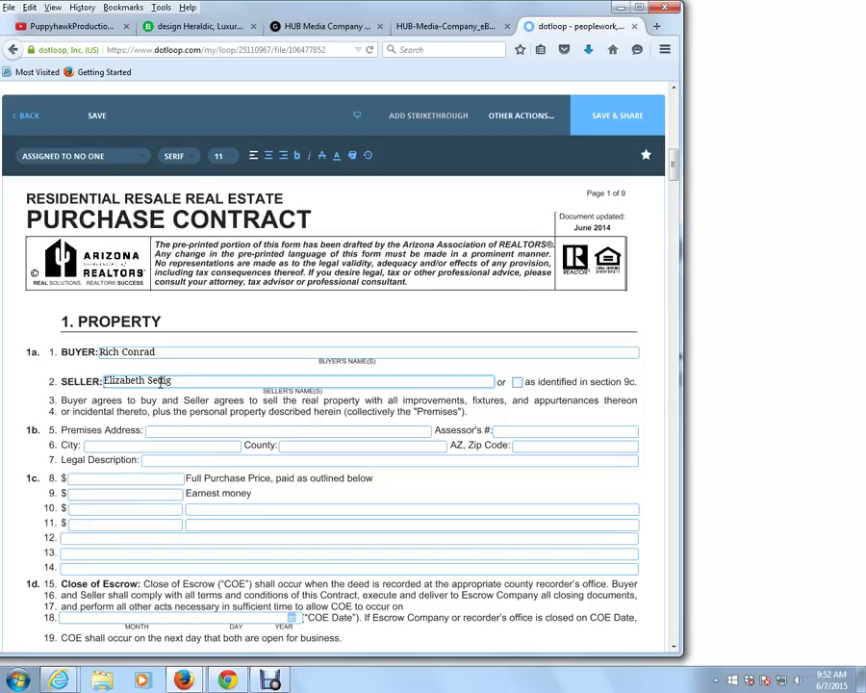
{"action": "key", "text": "Tab"}
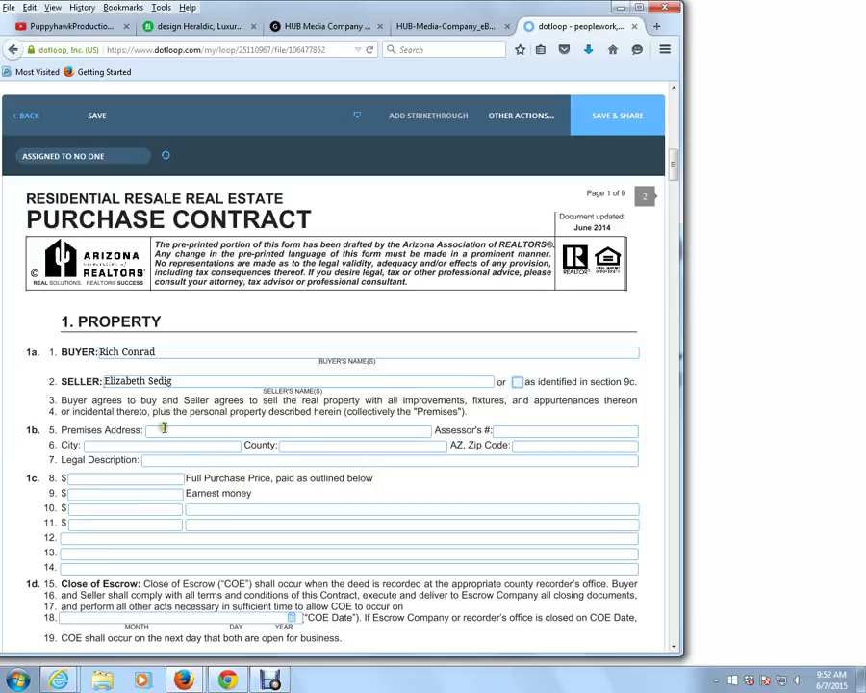
{"action": "left_click", "coordinate": [168, 430]}
{"action": "type", "text": "44"}
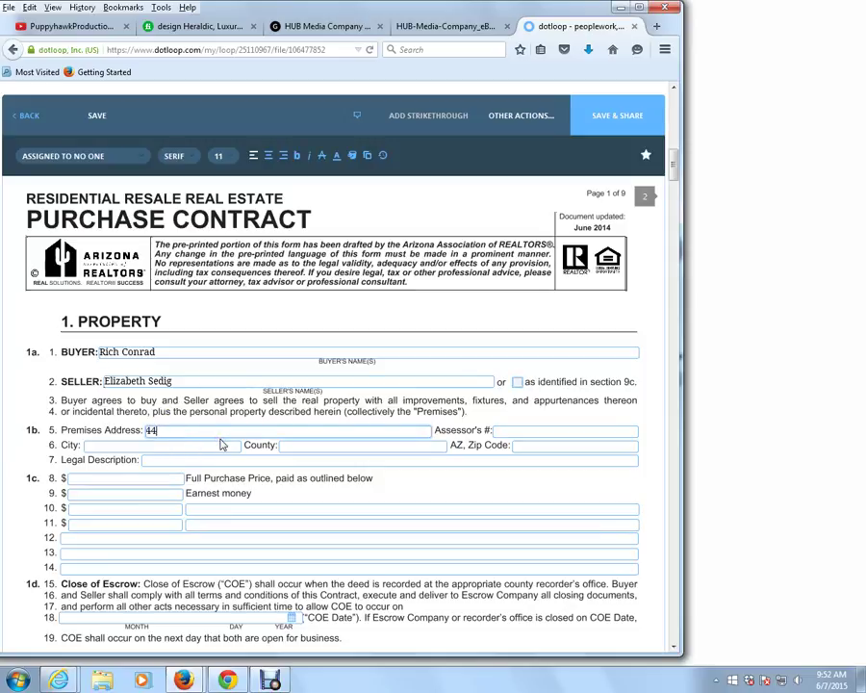
{"action": "type", "text": "444 W. Bethany"}
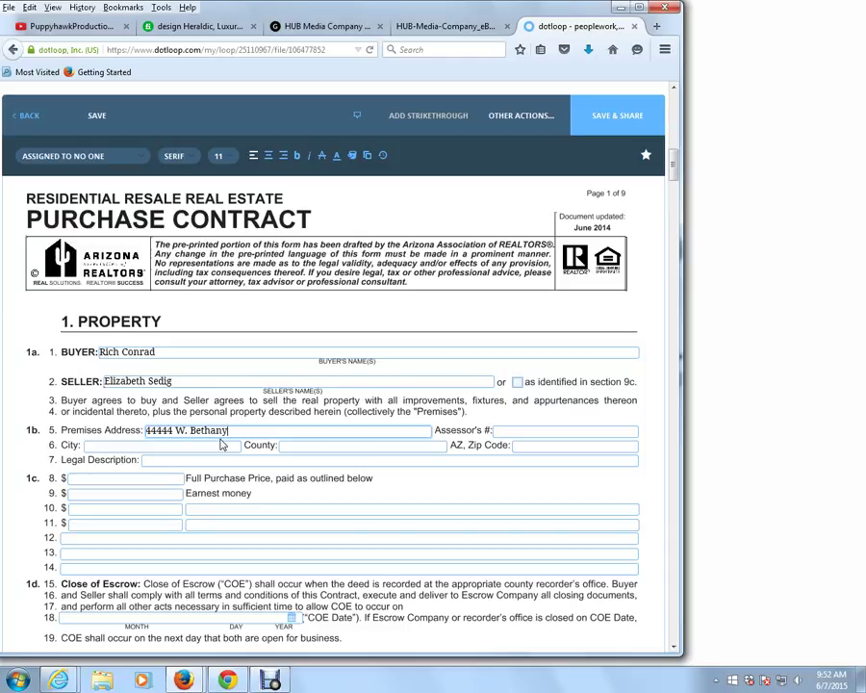
Set purchase price $100000, earnest money $500 and close of escrow 06/30/2015.
{"action": "left_click", "coordinate": [151, 480]}
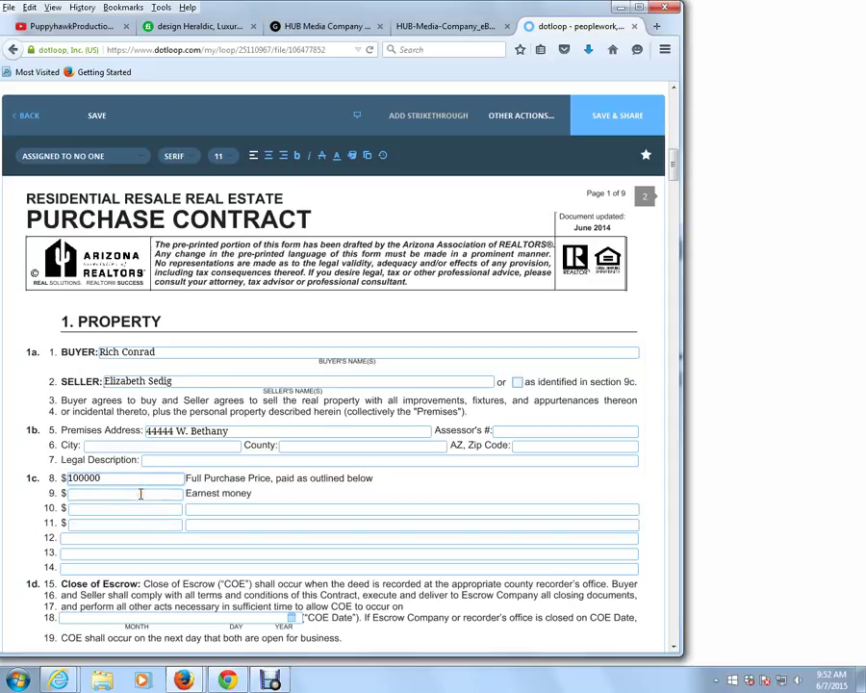
{"action": "left_click", "coordinate": [141, 494]}
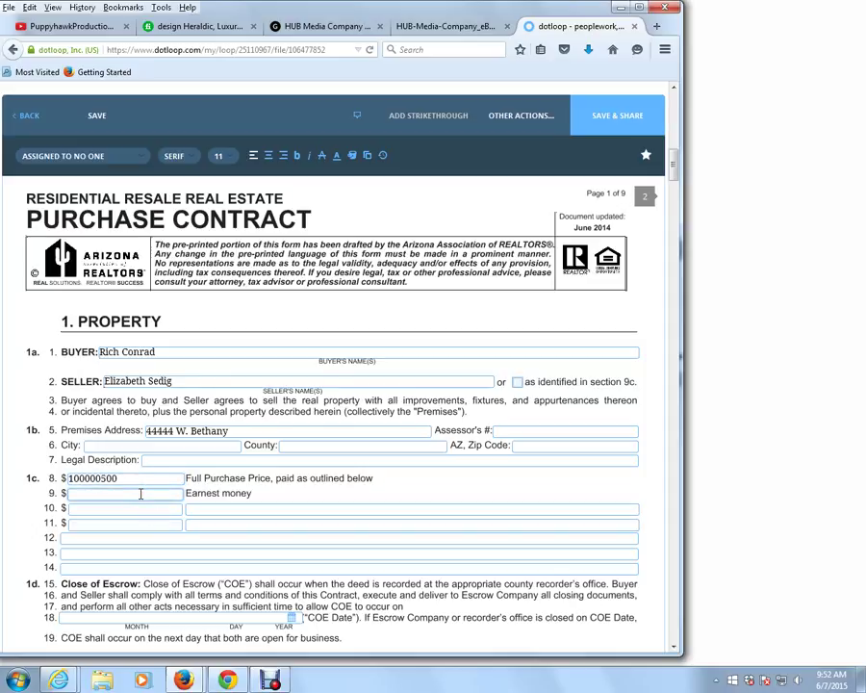
{"action": "left_click", "coordinate": [125, 477]}
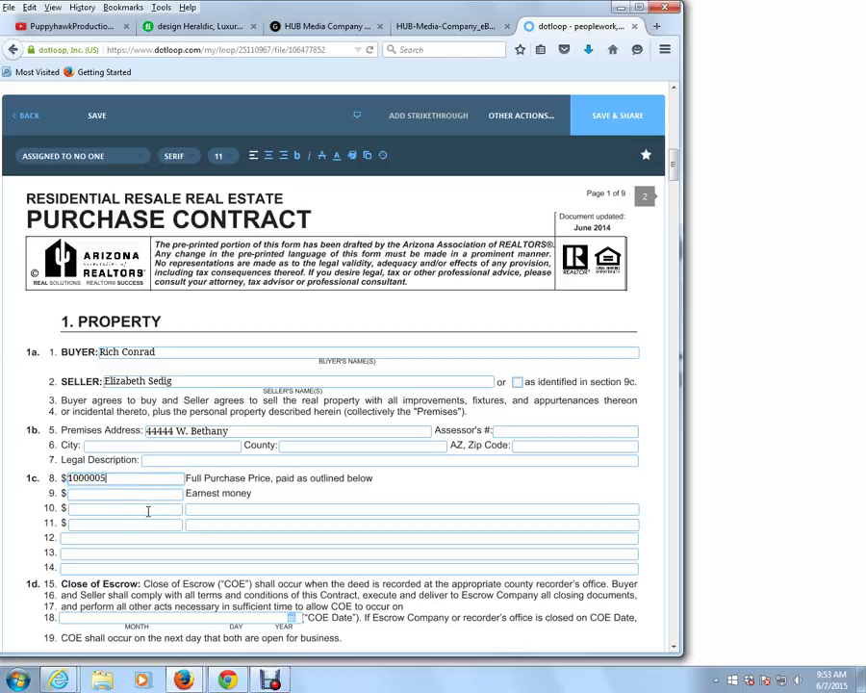
{"action": "key", "text": "BackSpace"}
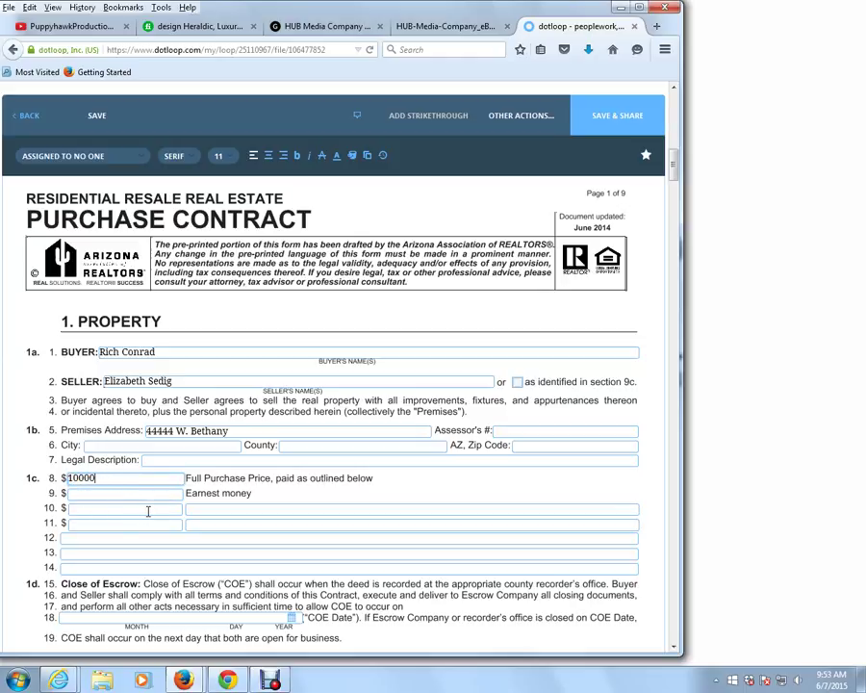
{"action": "key", "text": "Tab"}
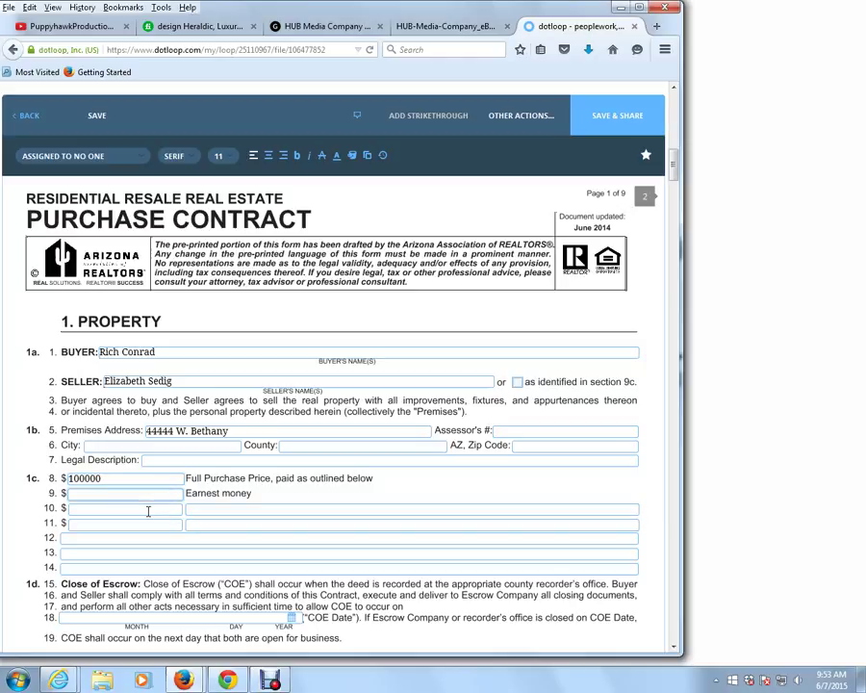
{"action": "type", "text": "500"}
{"action": "left_click", "coordinate": [291, 617]}
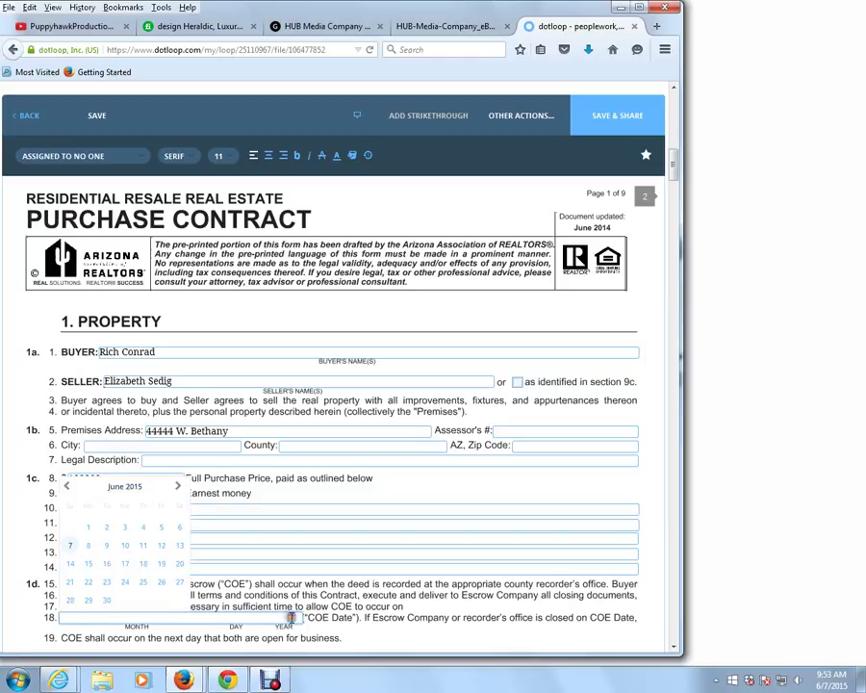
{"action": "left_click", "coordinate": [112, 600]}
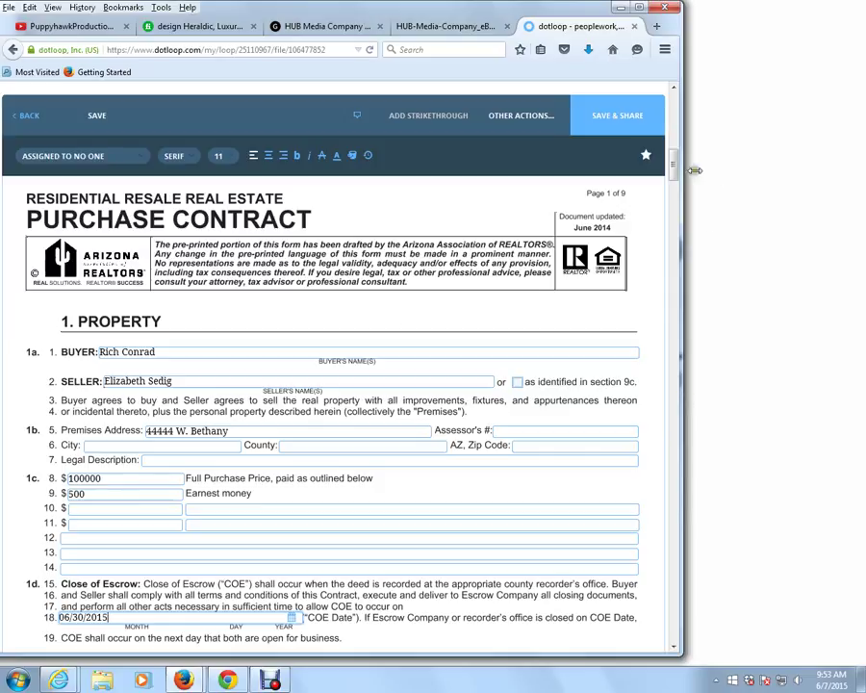
{"action": "mouse_move", "coordinate": [674, 169]}
{"action": "left_mouse_down"}
{"action": "mouse_move", "coordinate": [671, 186]}
{"action": "mouse_move", "coordinate": [673, 154]}
{"action": "left_mouse_up"}
Save the contract and share it for signing with one buyer entry, leaving the duplicate unchecked.
{"action": "left_click", "coordinate": [615, 124]}
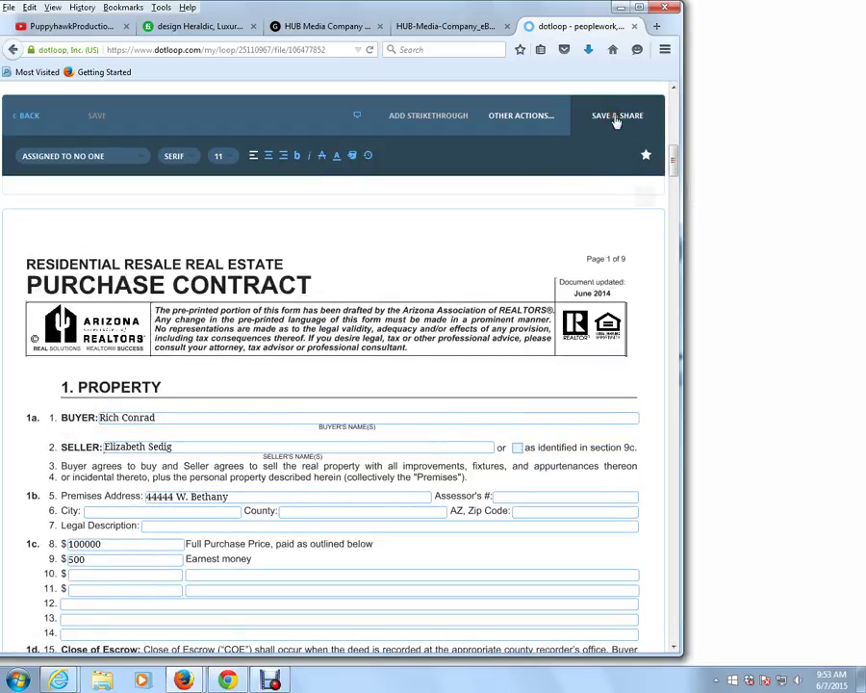
{"action": "left_click", "coordinate": [616, 121]}
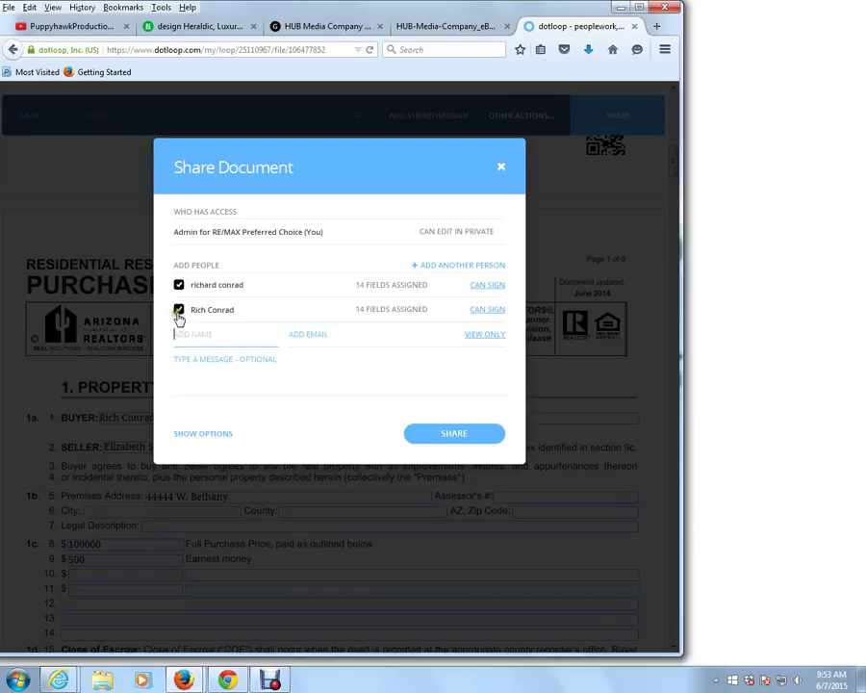
{"action": "left_click", "coordinate": [179, 287]}
{"action": "left_click", "coordinate": [298, 376]}
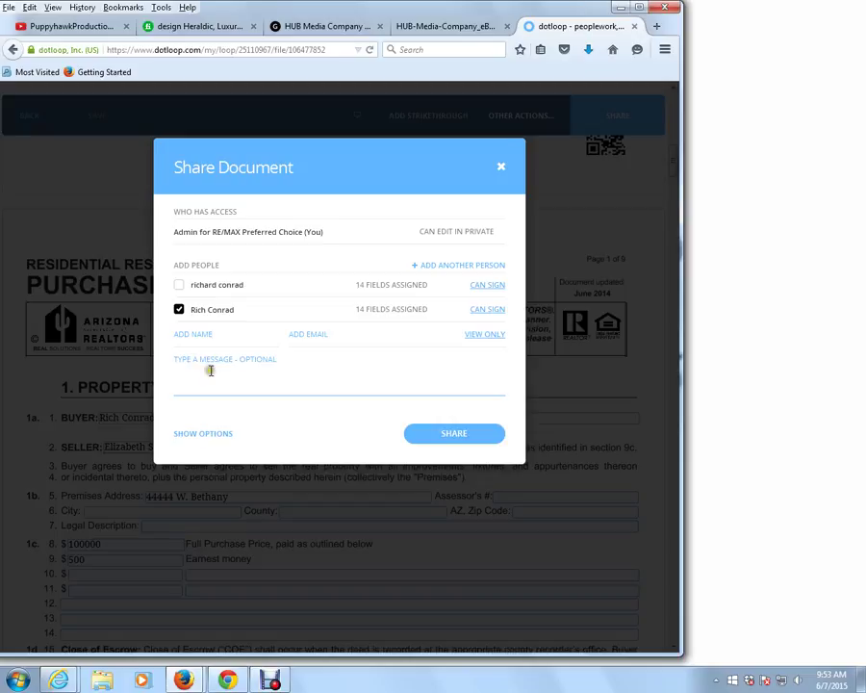
{"action": "left_click", "coordinate": [460, 438]}
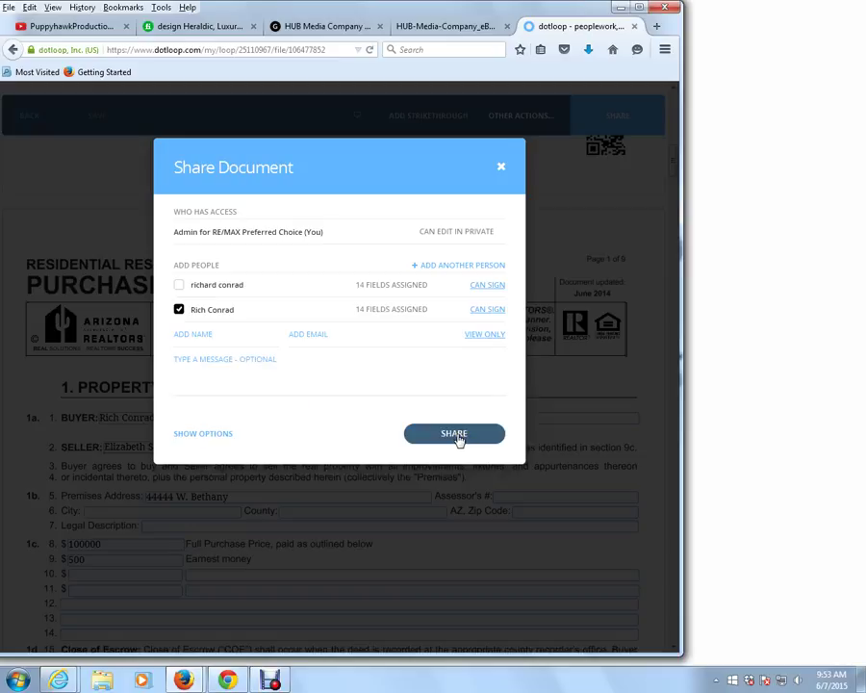
{"action": "left_click", "coordinate": [460, 438]}
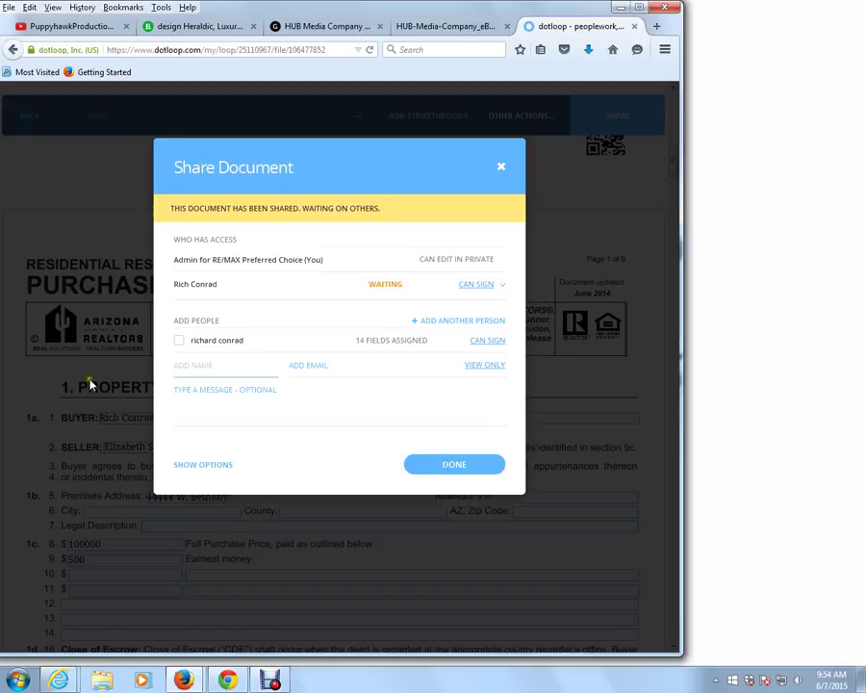
In webmail, open the refreshed ACTION NEEDED signing email and follow its VIEW DOCUMENT link.
{"action": "left_click", "coordinate": [229, 680]}
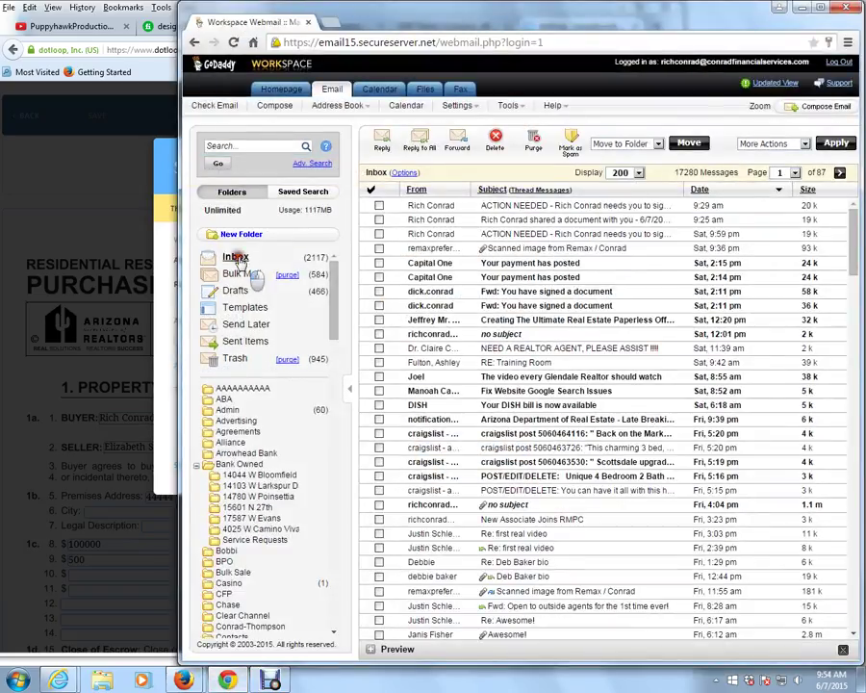
{"action": "left_click", "coordinate": [235, 258]}
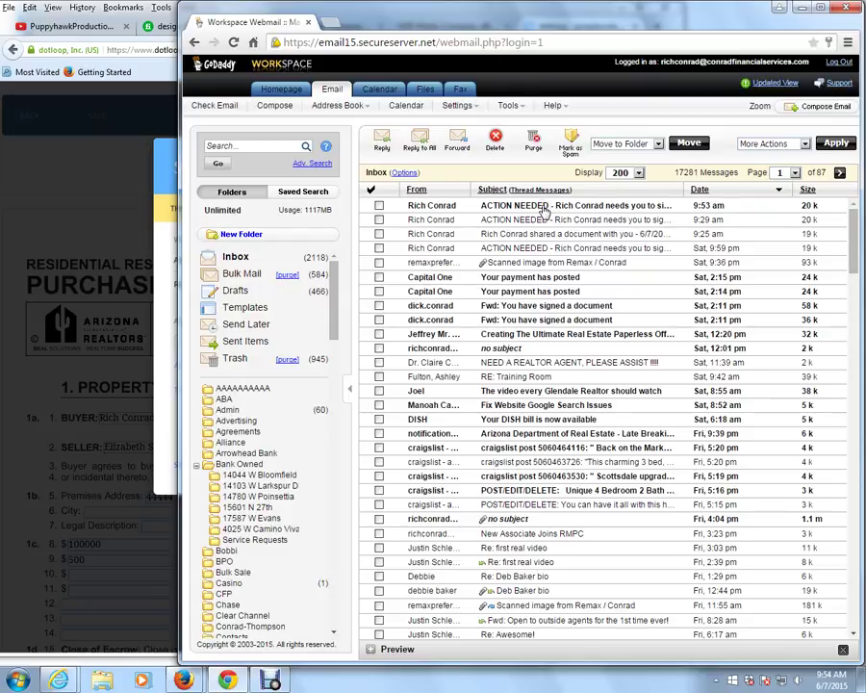
{"action": "double_click", "coordinate": [545, 208]}
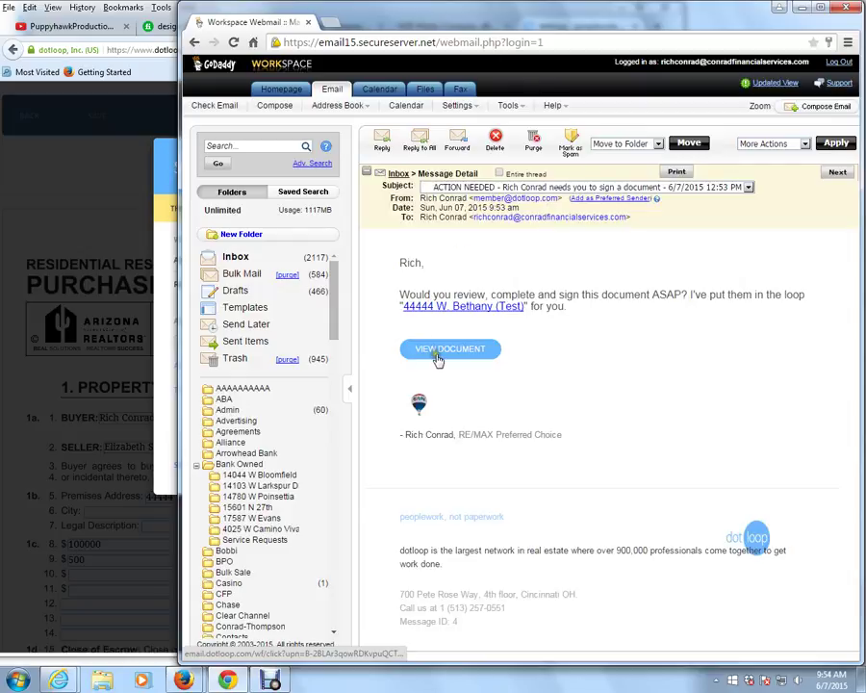
{"action": "left_click", "coordinate": [440, 352]}
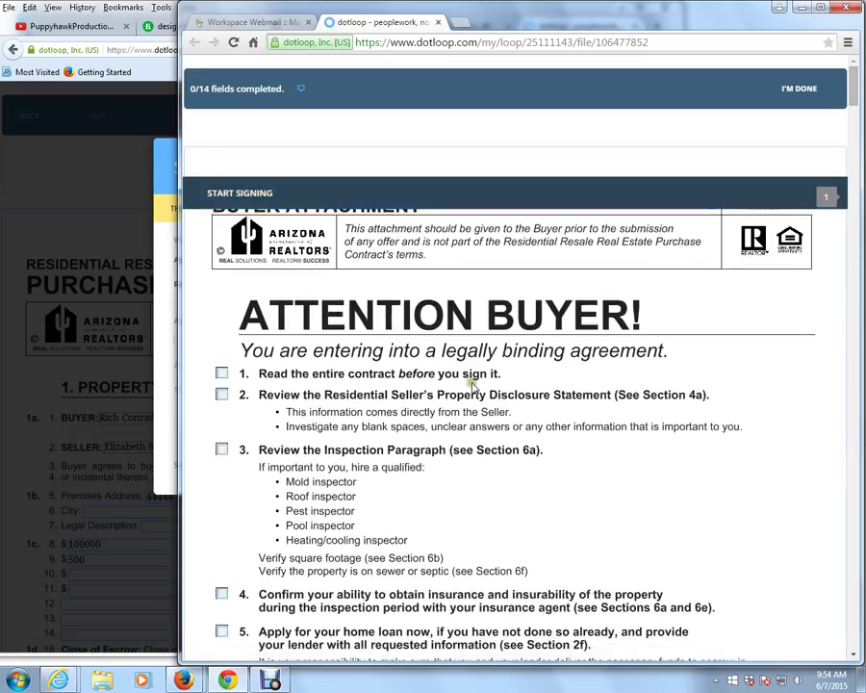
Adopt the buyer's signature and initials, then initial the buyer fields on pages 1 through 4.
{"action": "left_click", "coordinate": [248, 196]}
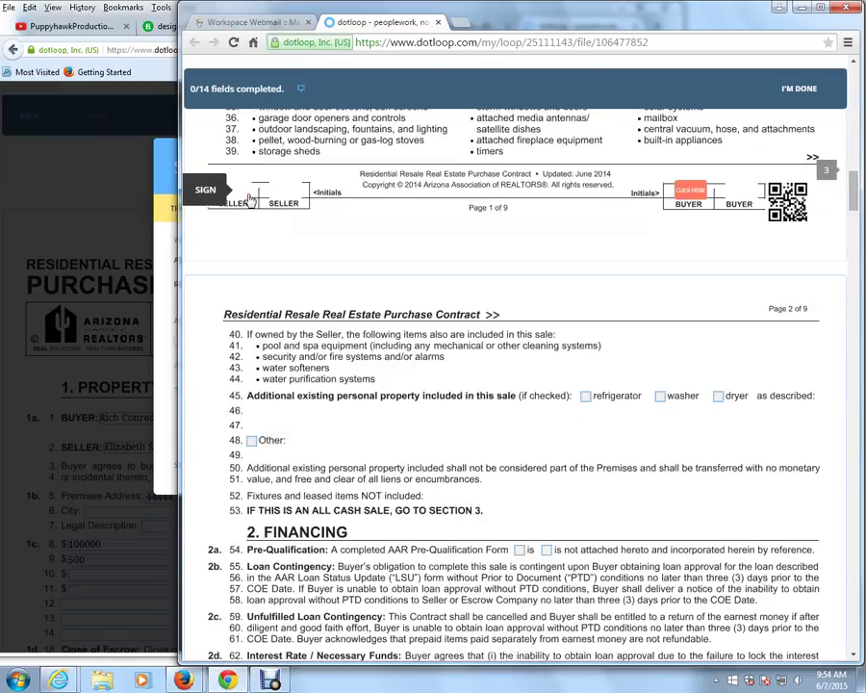
{"action": "left_click", "coordinate": [686, 195]}
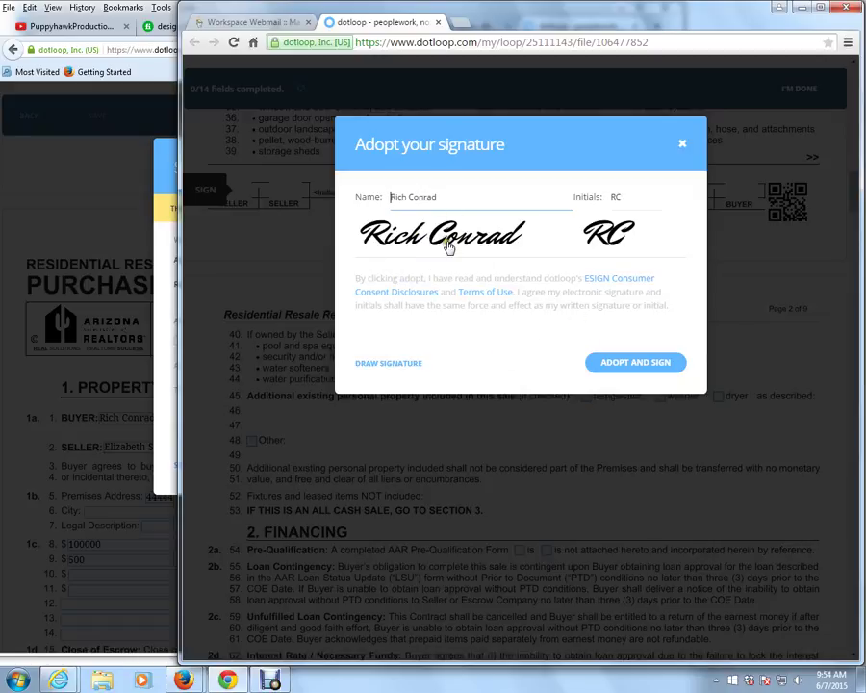
{"action": "left_click", "coordinate": [628, 368]}
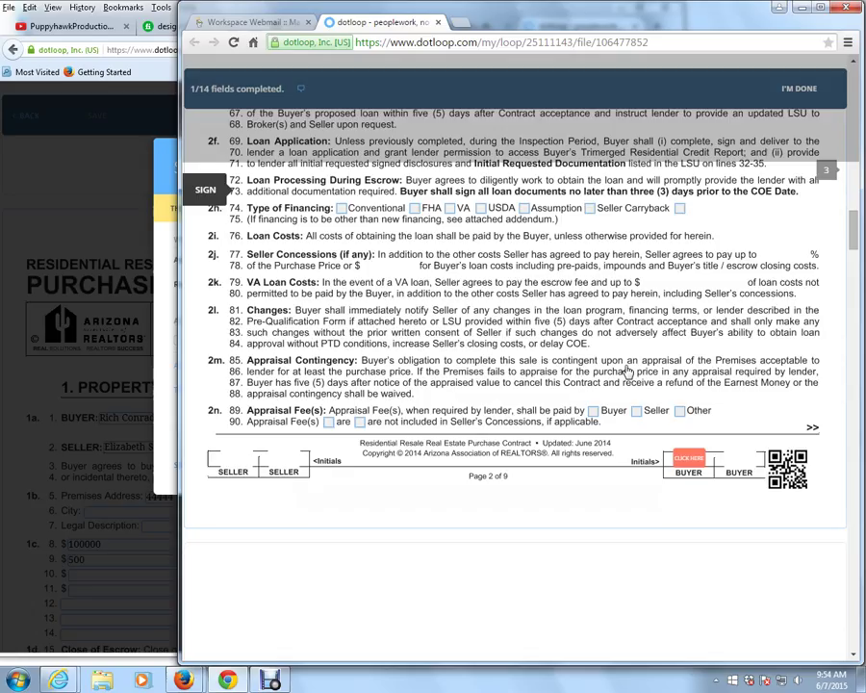
{"action": "left_click", "coordinate": [685, 191]}
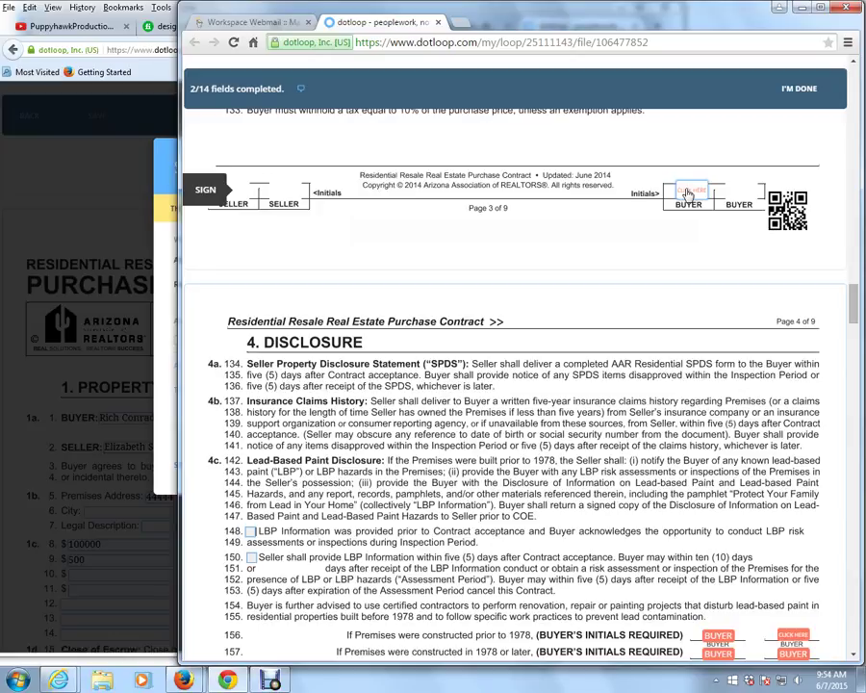
{"action": "left_click", "coordinate": [688, 194]}
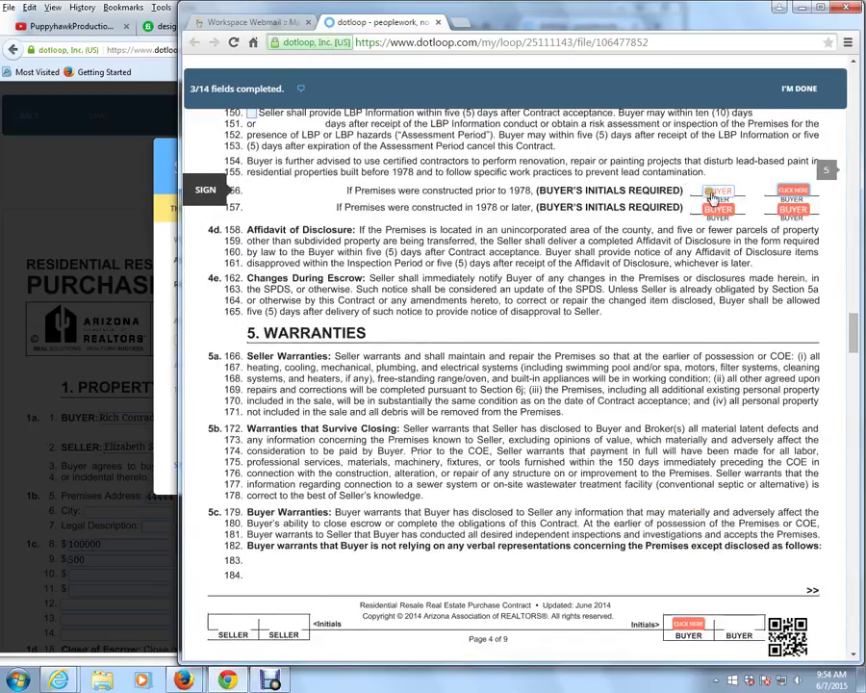
{"action": "left_click", "coordinate": [713, 197]}
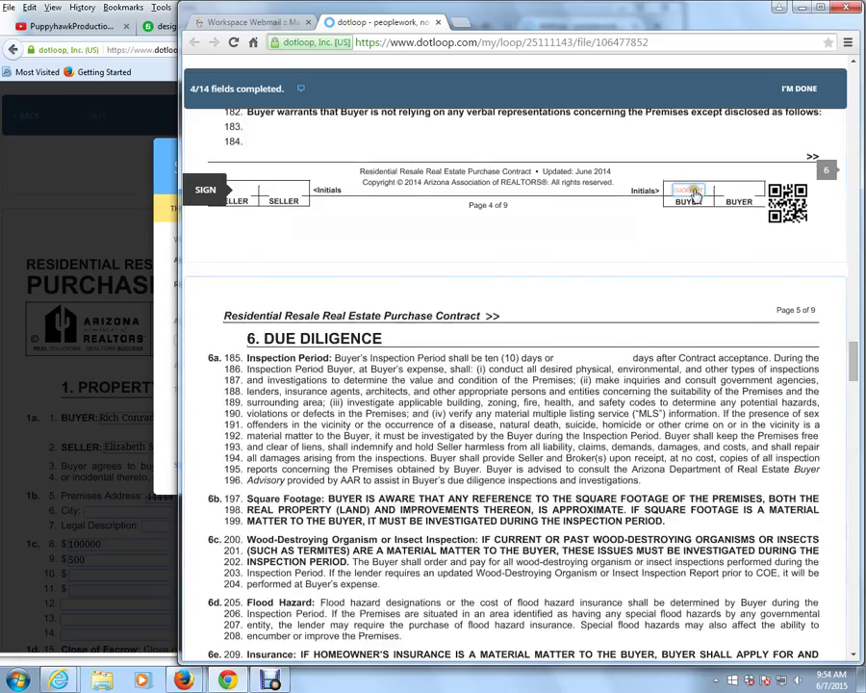
{"action": "left_click", "coordinate": [694, 194]}
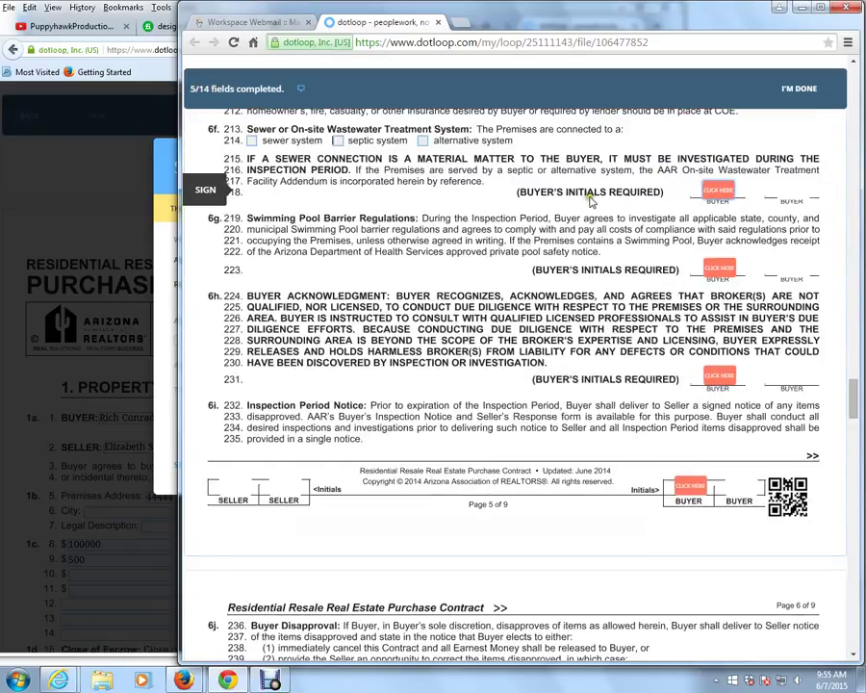
Initial the buyer fields on lines 218, 223, 231, 383 and pages 5–8 footers, then sign line 399.
{"action": "left_click", "coordinate": [714, 195]}
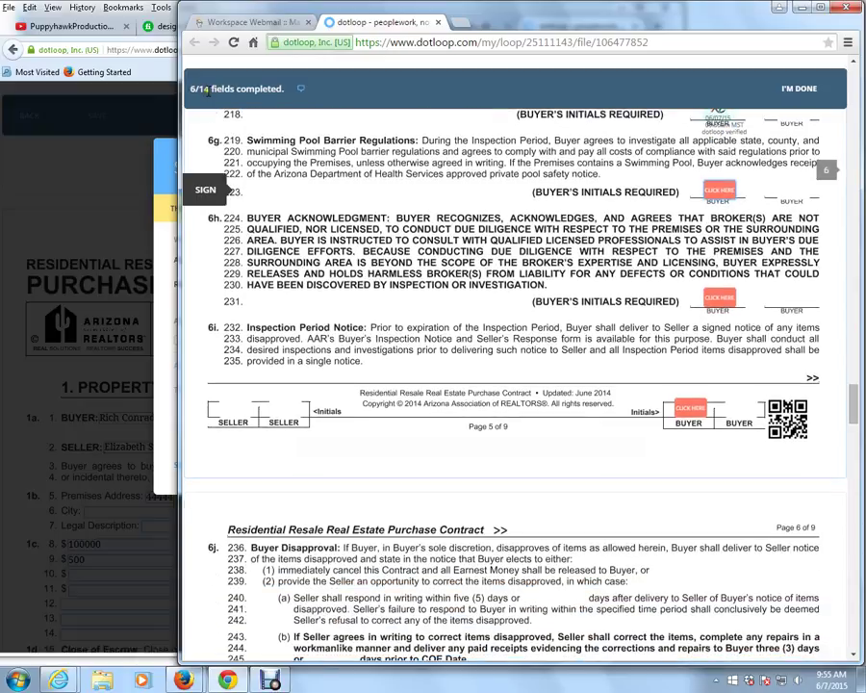
{"action": "left_click", "coordinate": [723, 192]}
{"action": "left_click", "coordinate": [722, 190]}
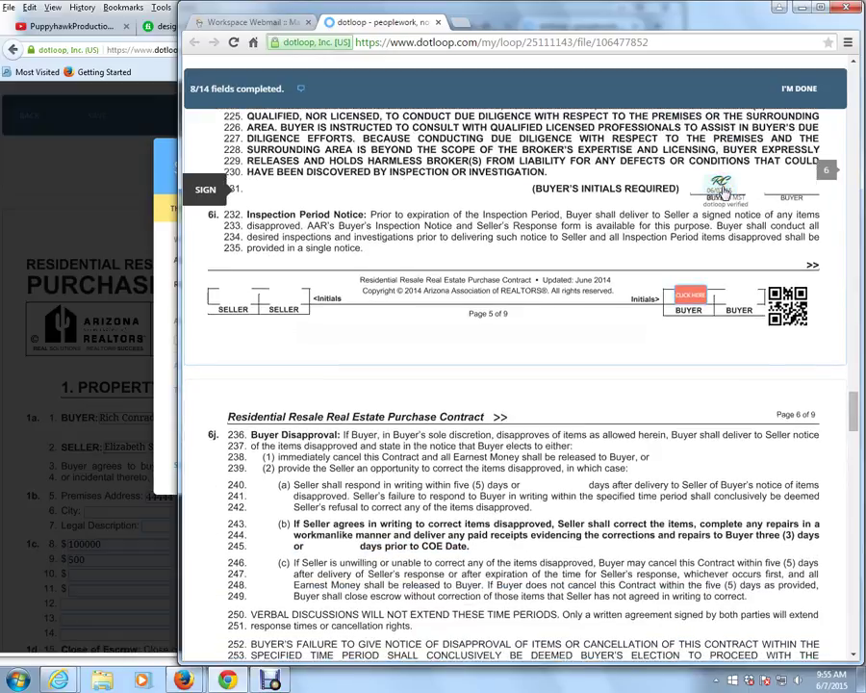
{"action": "left_click", "coordinate": [695, 192]}
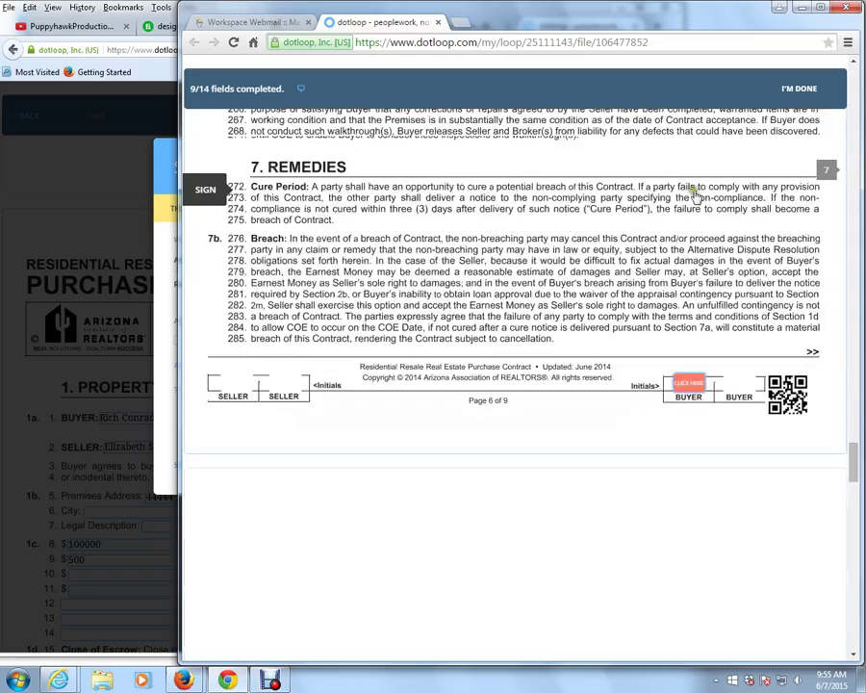
{"action": "left_click", "coordinate": [695, 193]}
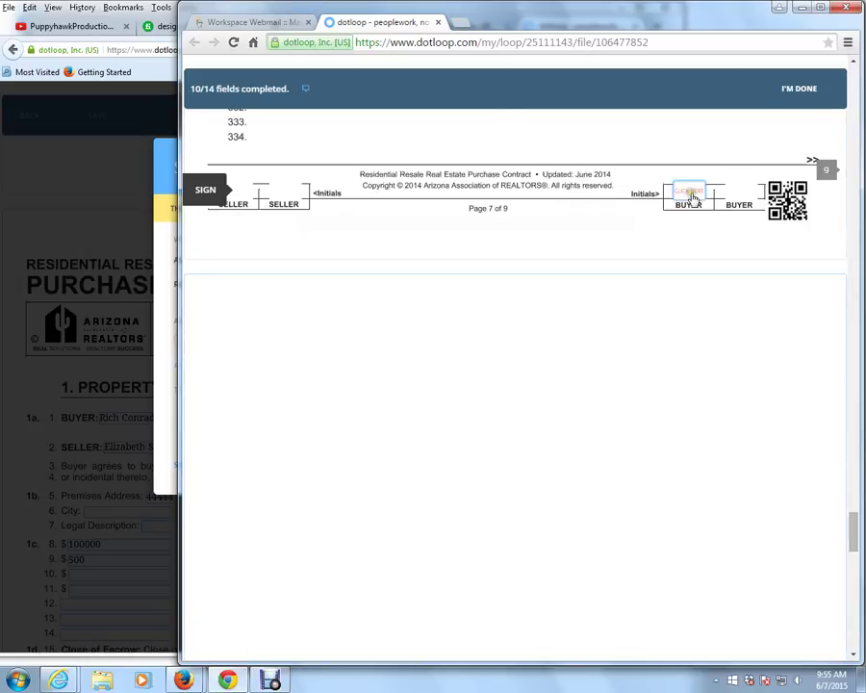
{"action": "left_click", "coordinate": [693, 195]}
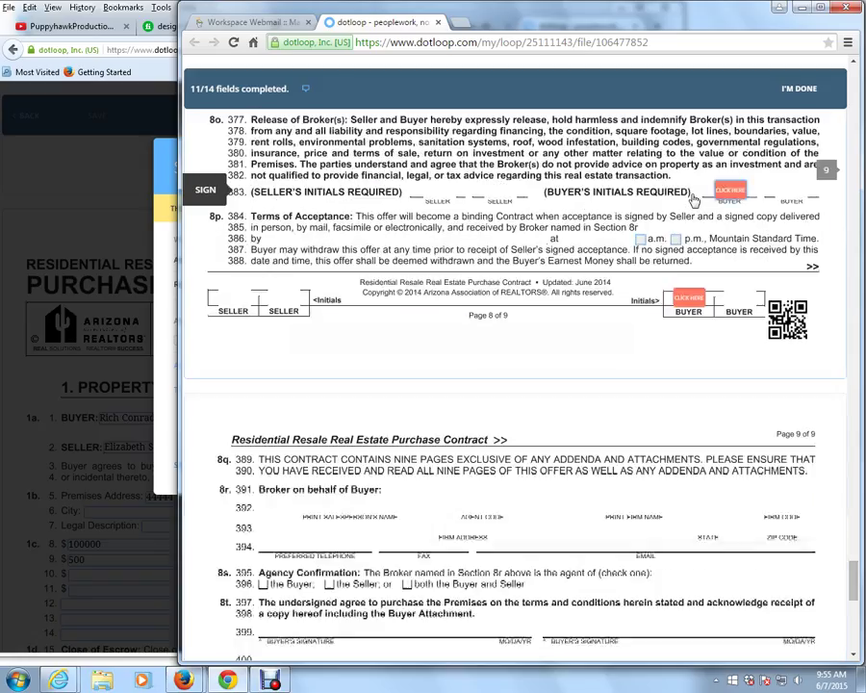
{"action": "left_click", "coordinate": [720, 192]}
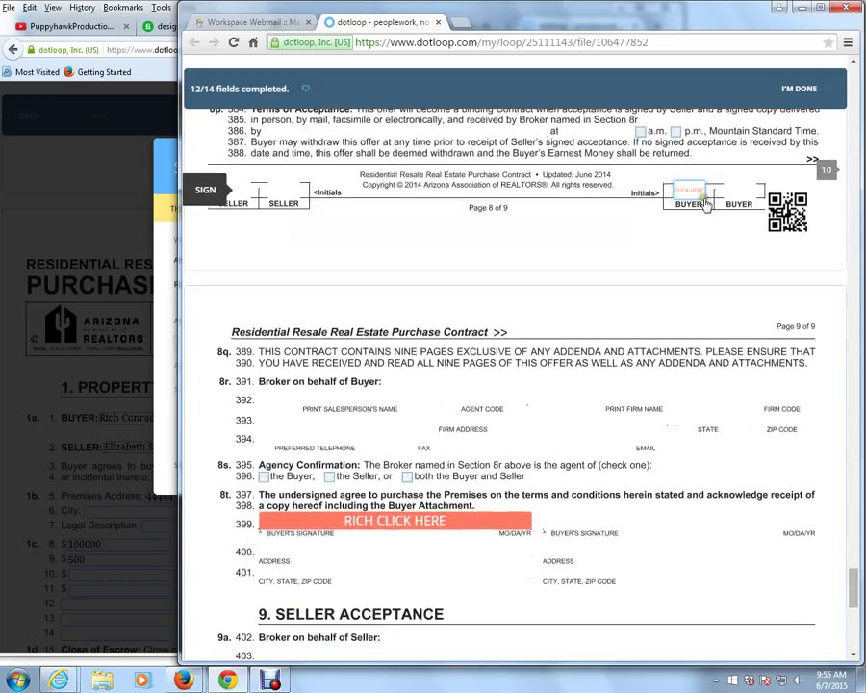
{"action": "left_click", "coordinate": [693, 190]}
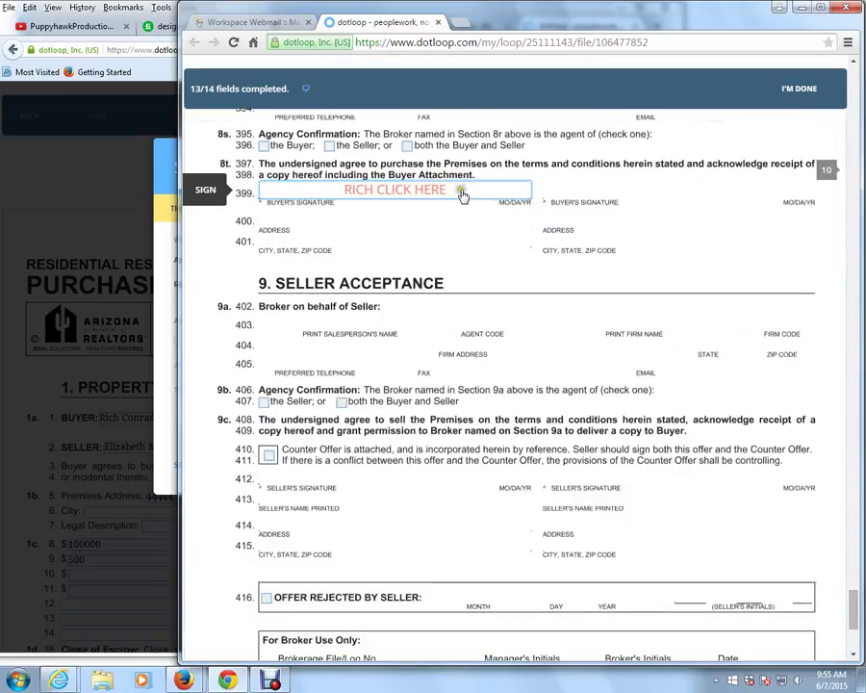
{"action": "left_click", "coordinate": [462, 196]}
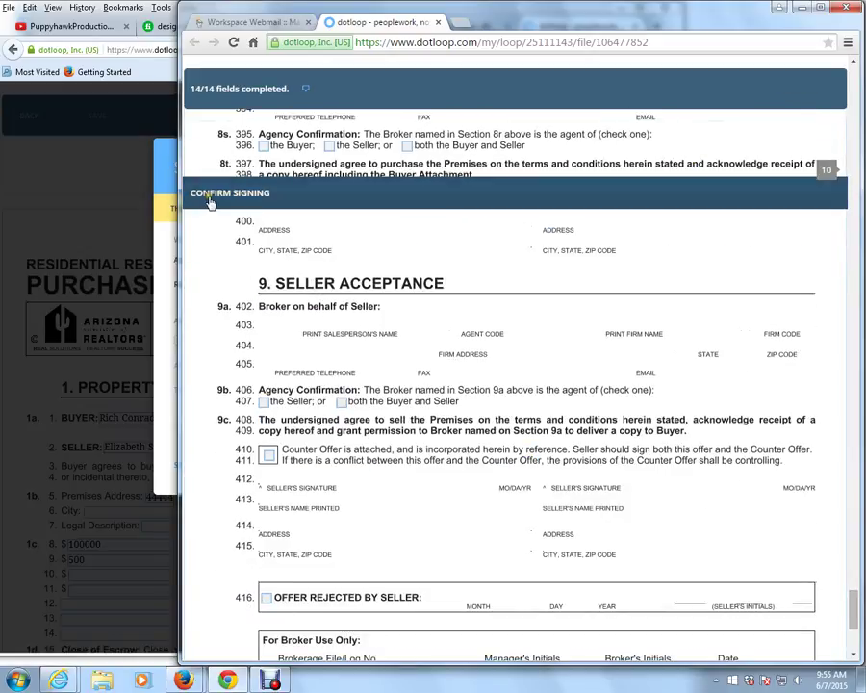
Confirm signing, sign in as the buyer with the account password, and select the personal profile.
{"action": "left_click", "coordinate": [212, 200]}
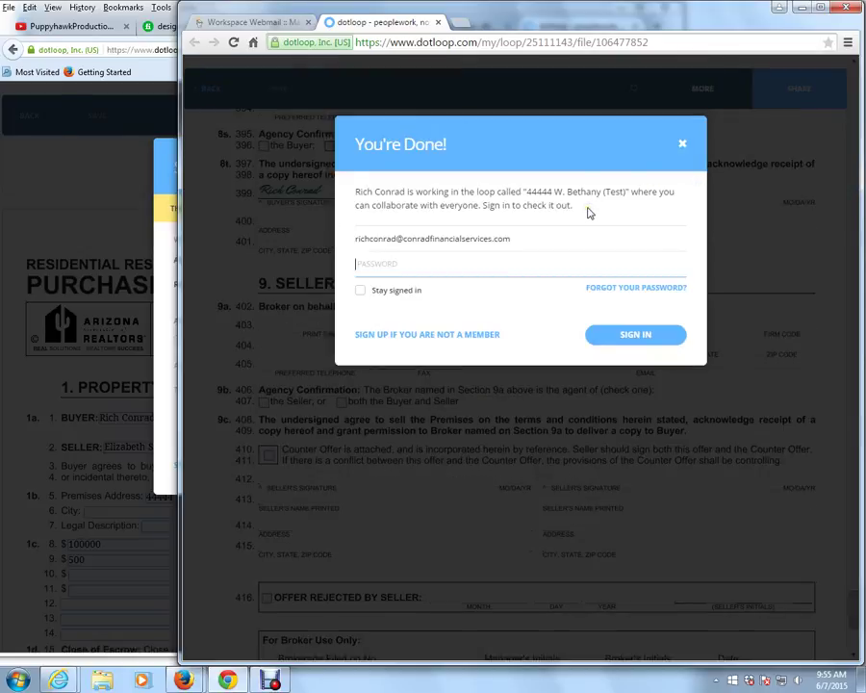
{"action": "type", "text": "r"}
{"action": "left_click", "coordinate": [627, 336]}
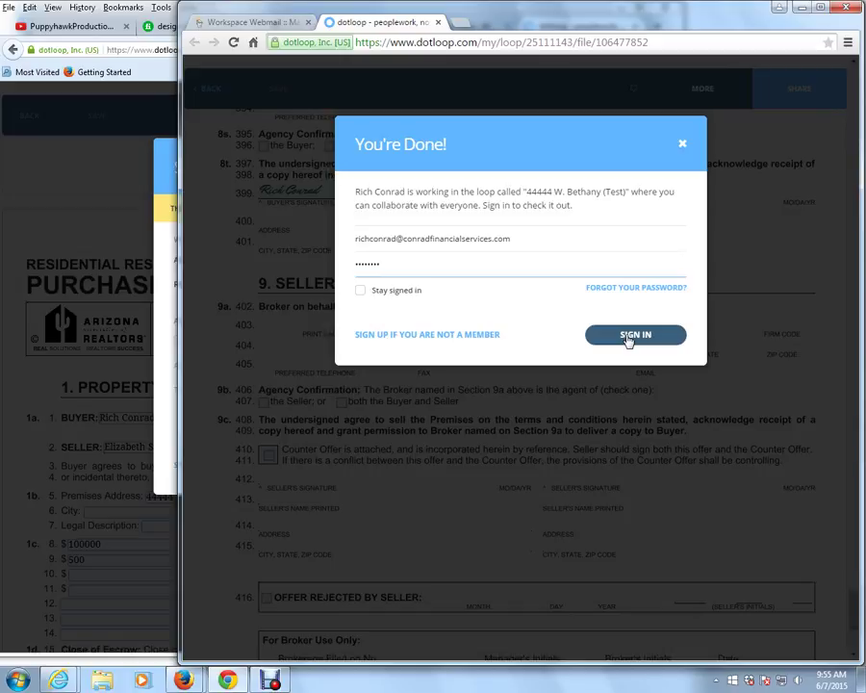
{"action": "left_click", "coordinate": [627, 336]}
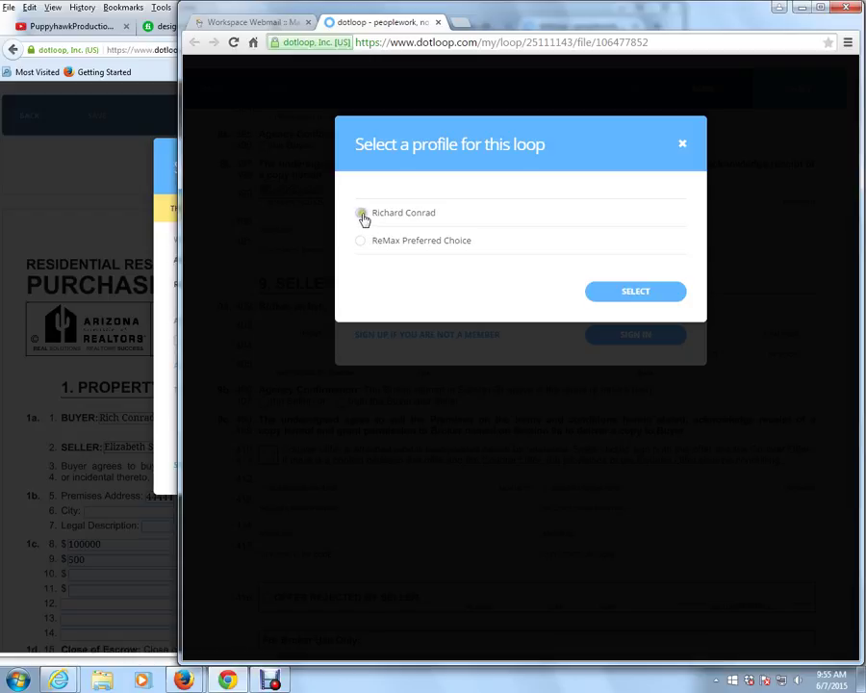
{"action": "left_click", "coordinate": [363, 216]}
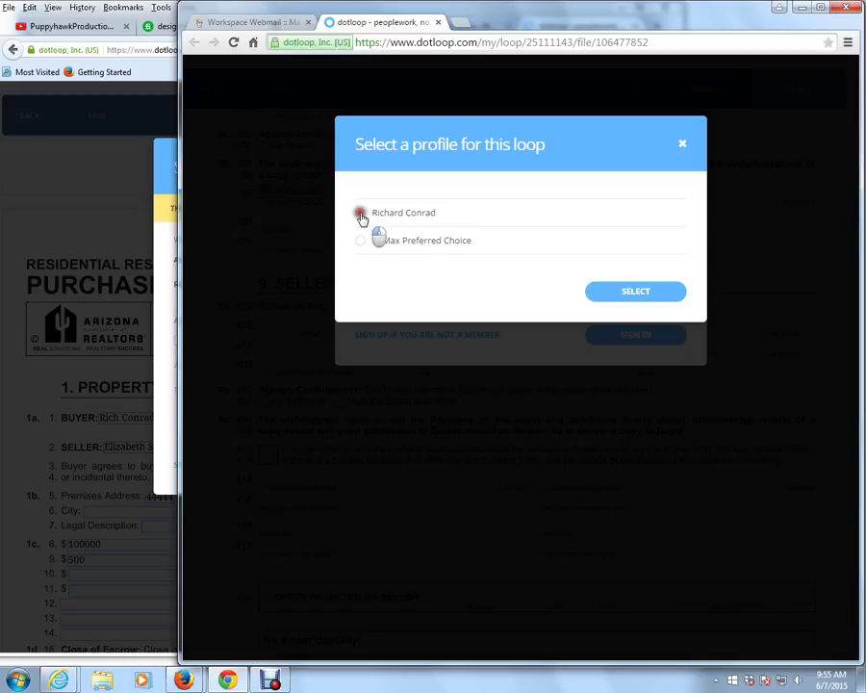
{"action": "left_click", "coordinate": [627, 291]}
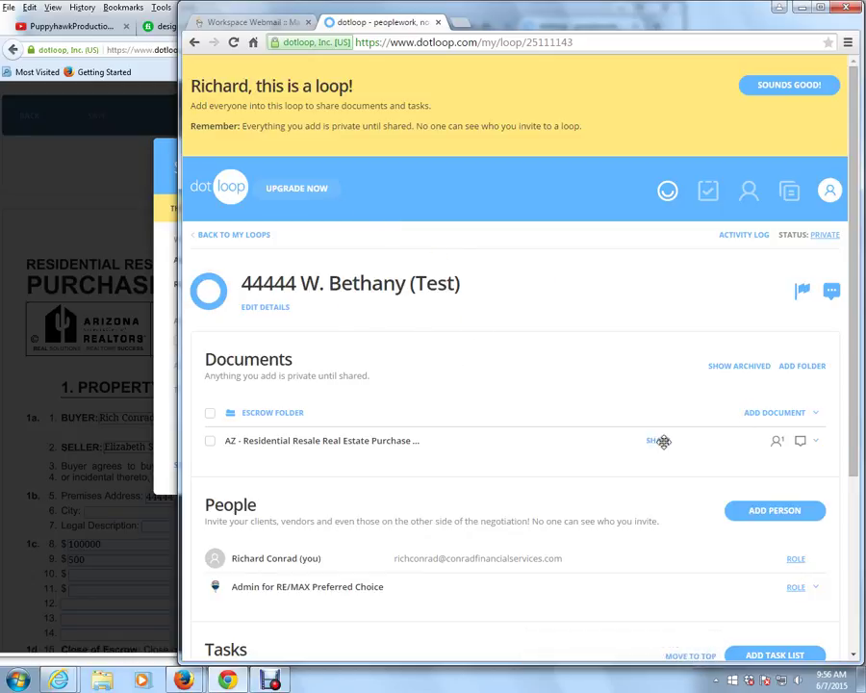
{"action": "left_click", "coordinate": [67, 200]}
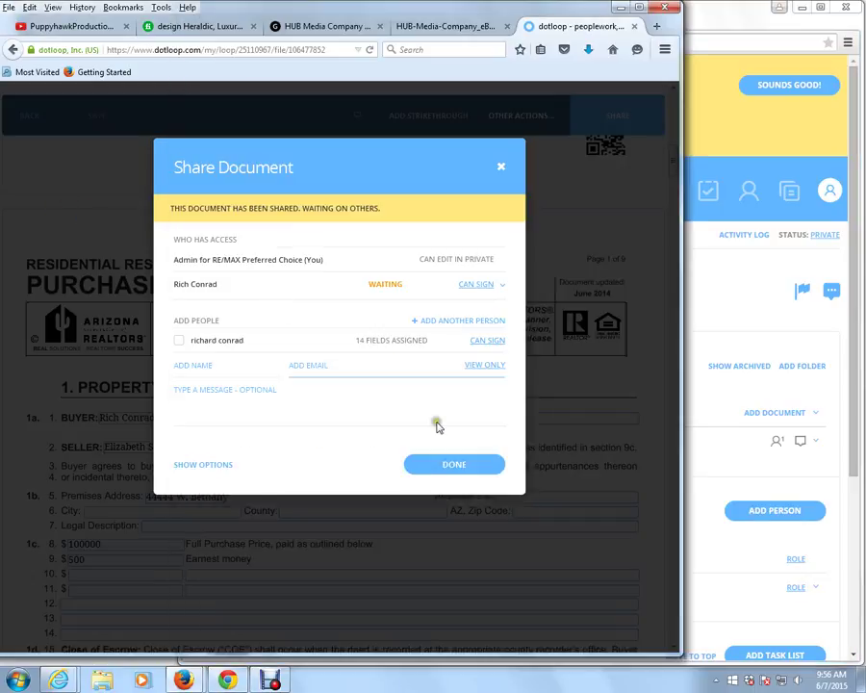
{"action": "left_click", "coordinate": [466, 471]}
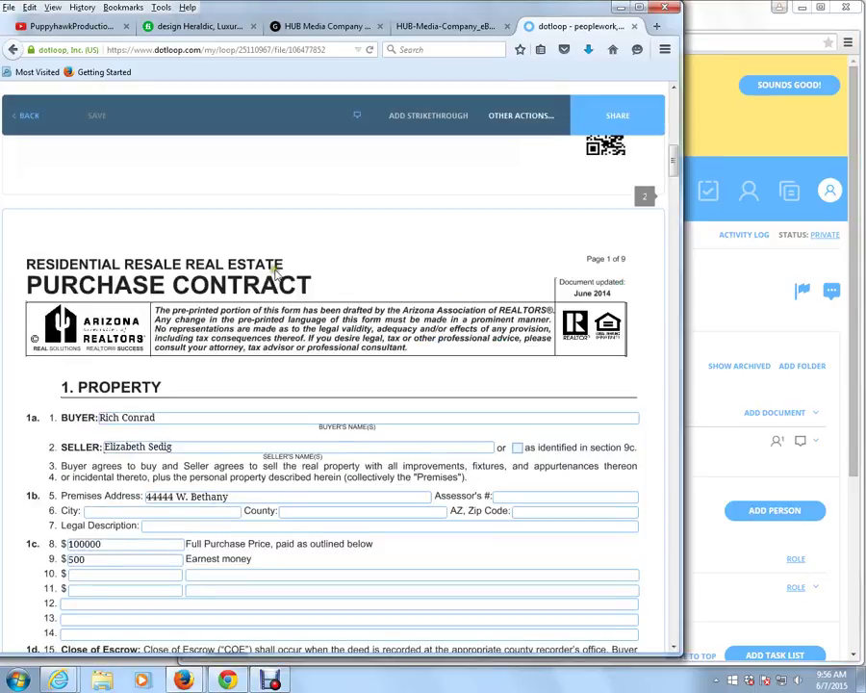
{"action": "left_click", "coordinate": [28, 120]}
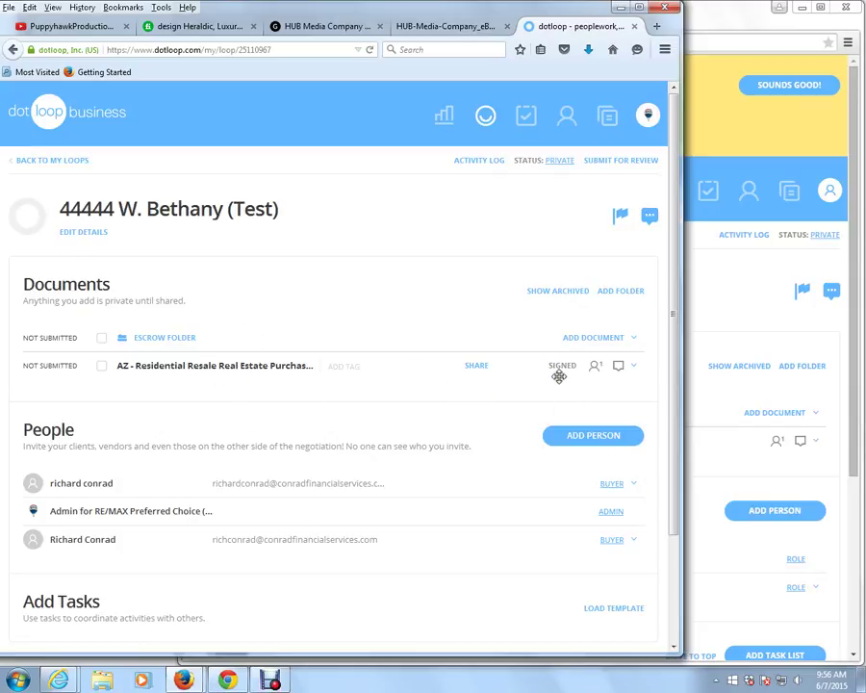
Open the AZ - Residential Resale Real Estate Purchase Contract and scroll to the page 4 initials.
{"action": "left_click", "coordinate": [223, 366]}
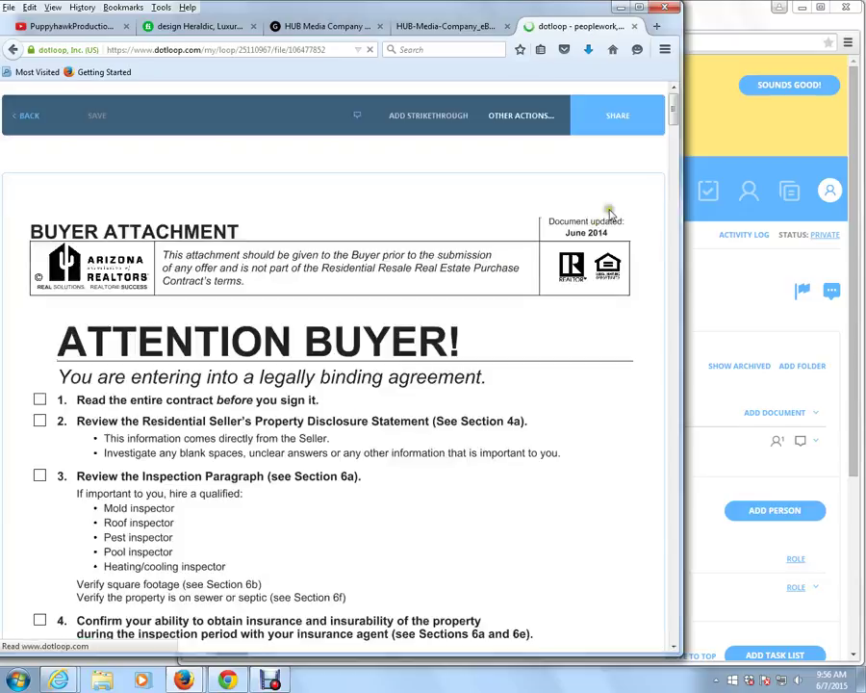
{"action": "left_click_drag", "start_coordinate": [671, 110], "coordinate": [678, 347]}
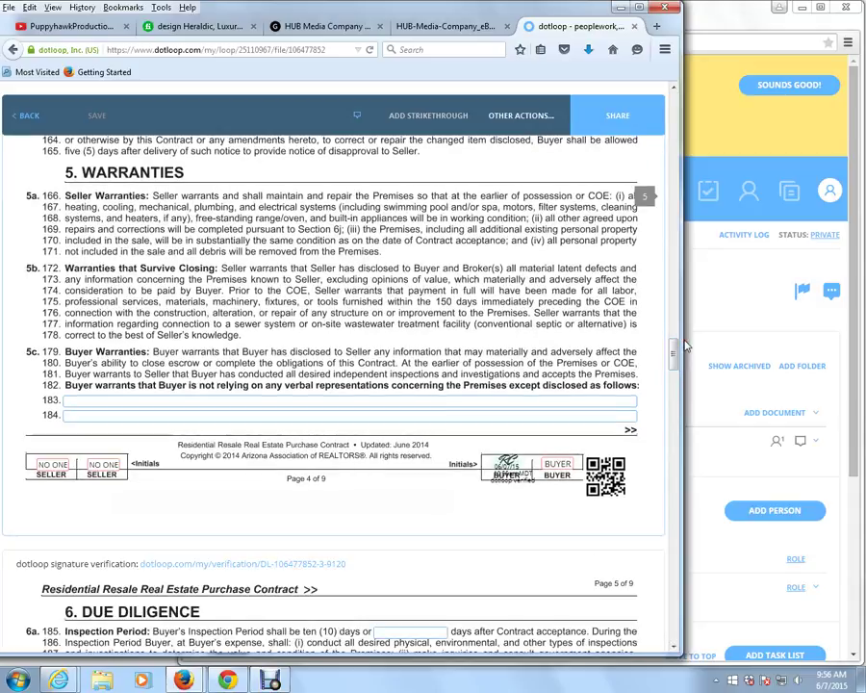